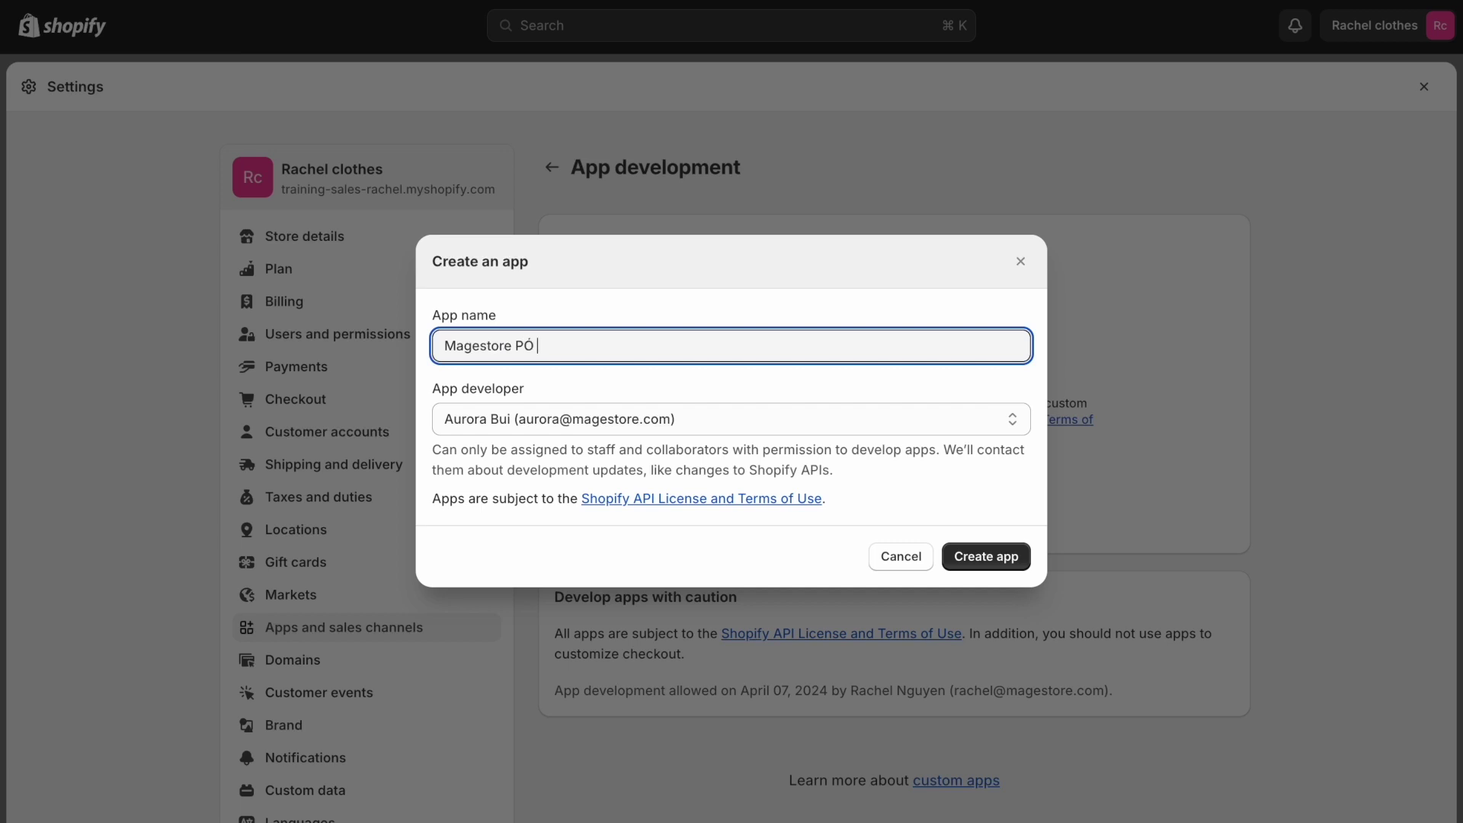
# Create the custom app 'Magestore POS test' and view its Configuration page
pyautogui.press('BackSpace')
pyautogui.write('OS test')
pyautogui.click(1004, 559)
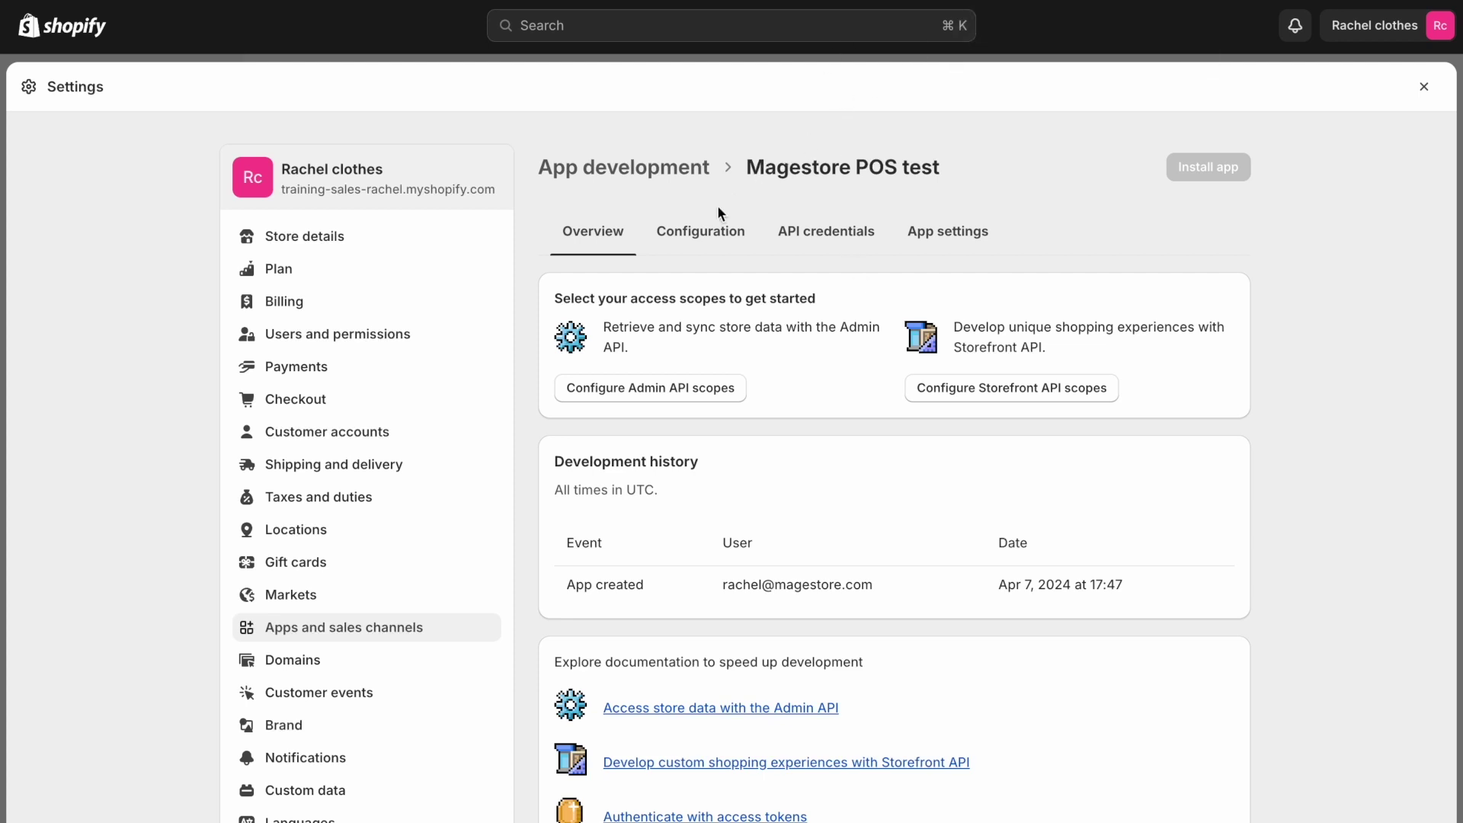
pyautogui.click(697, 241)
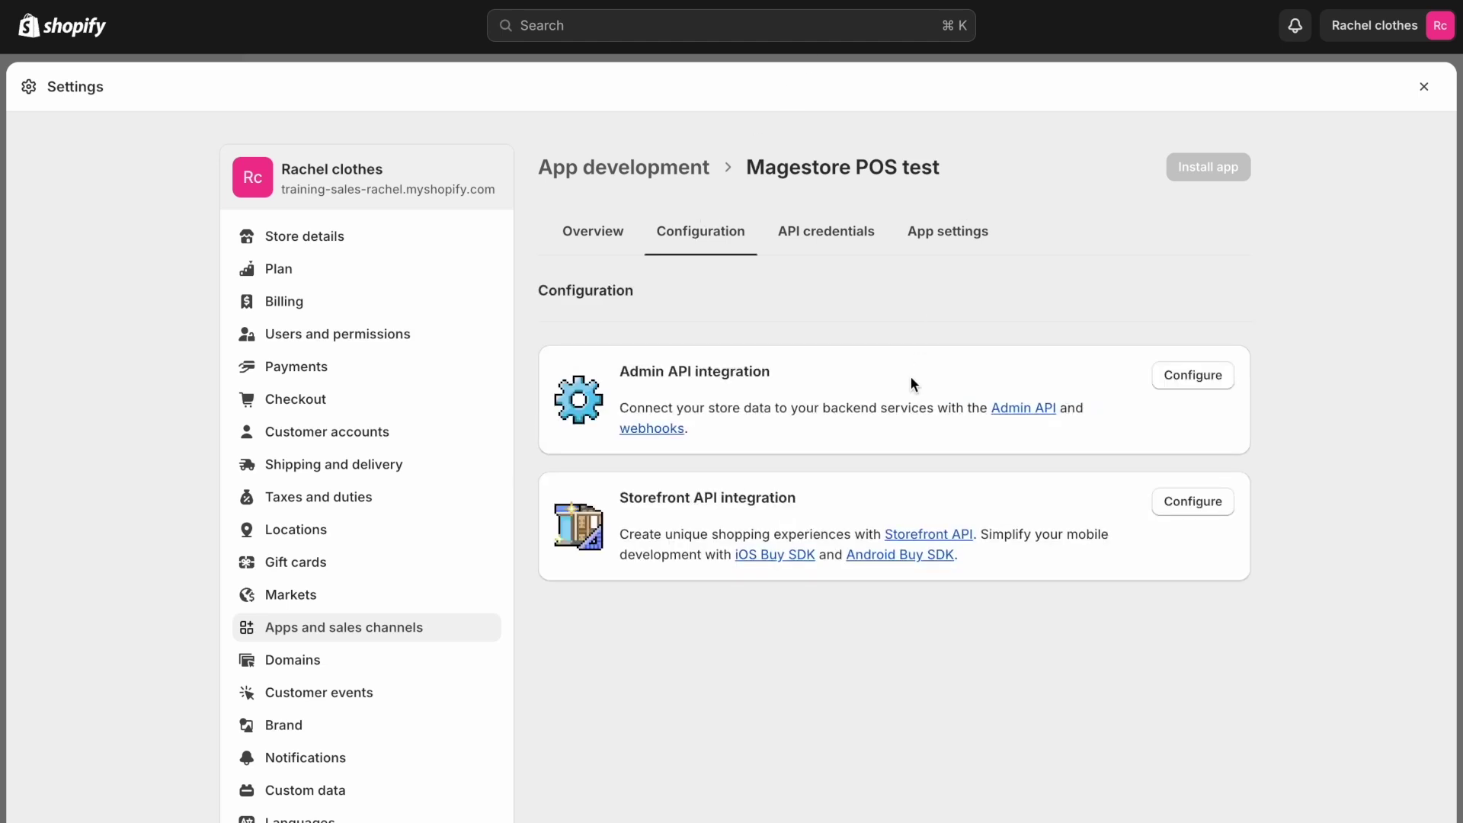
# Grant the assigned fulfillment orders, customers, discounts and draft orders Admin API scopes
pyautogui.click(1184, 378)
pyautogui.scroll(-3, 943, 383)
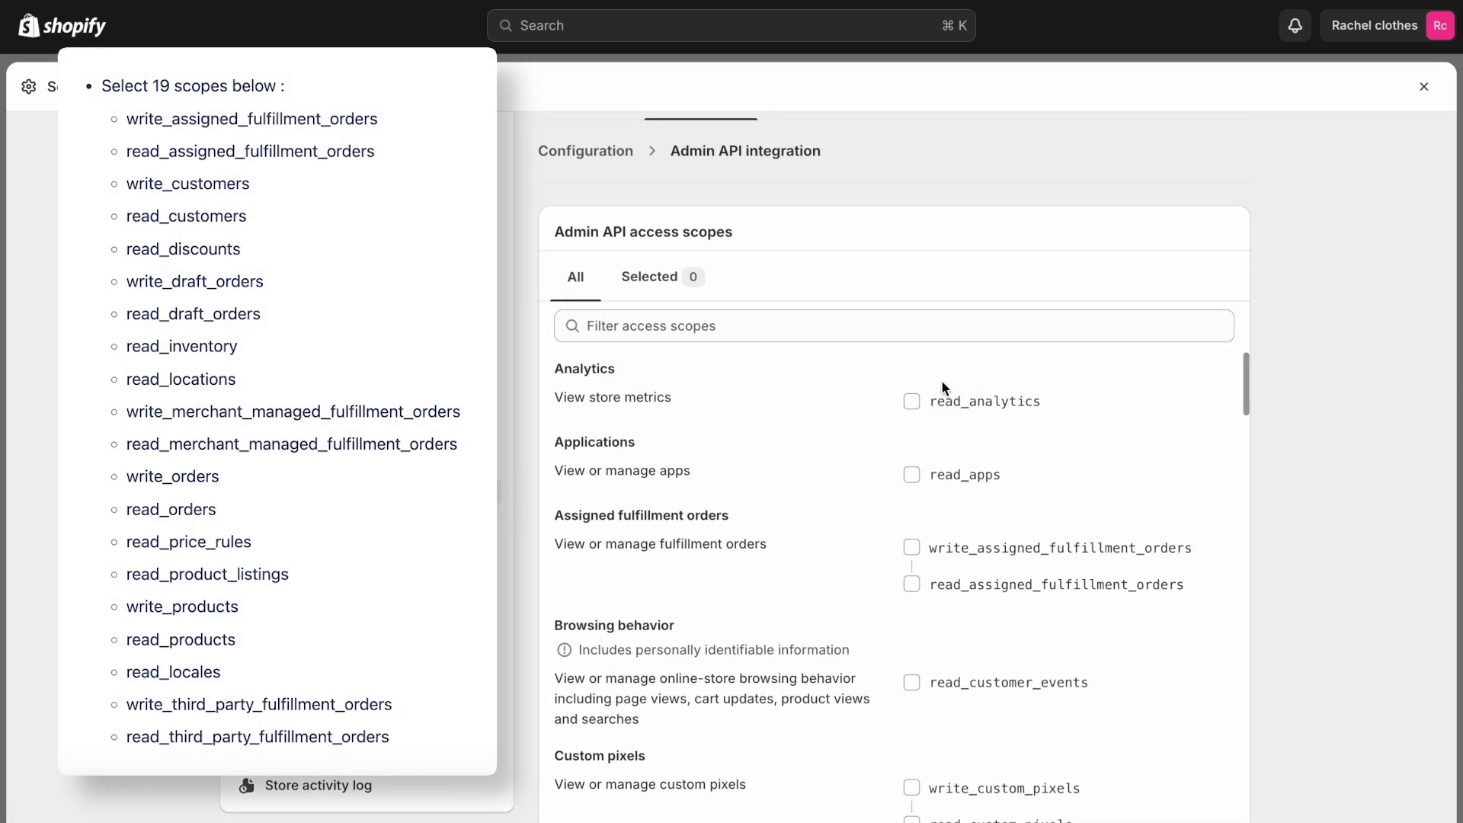
pyautogui.click(911, 548)
pyautogui.scroll(-3, 820, 617)
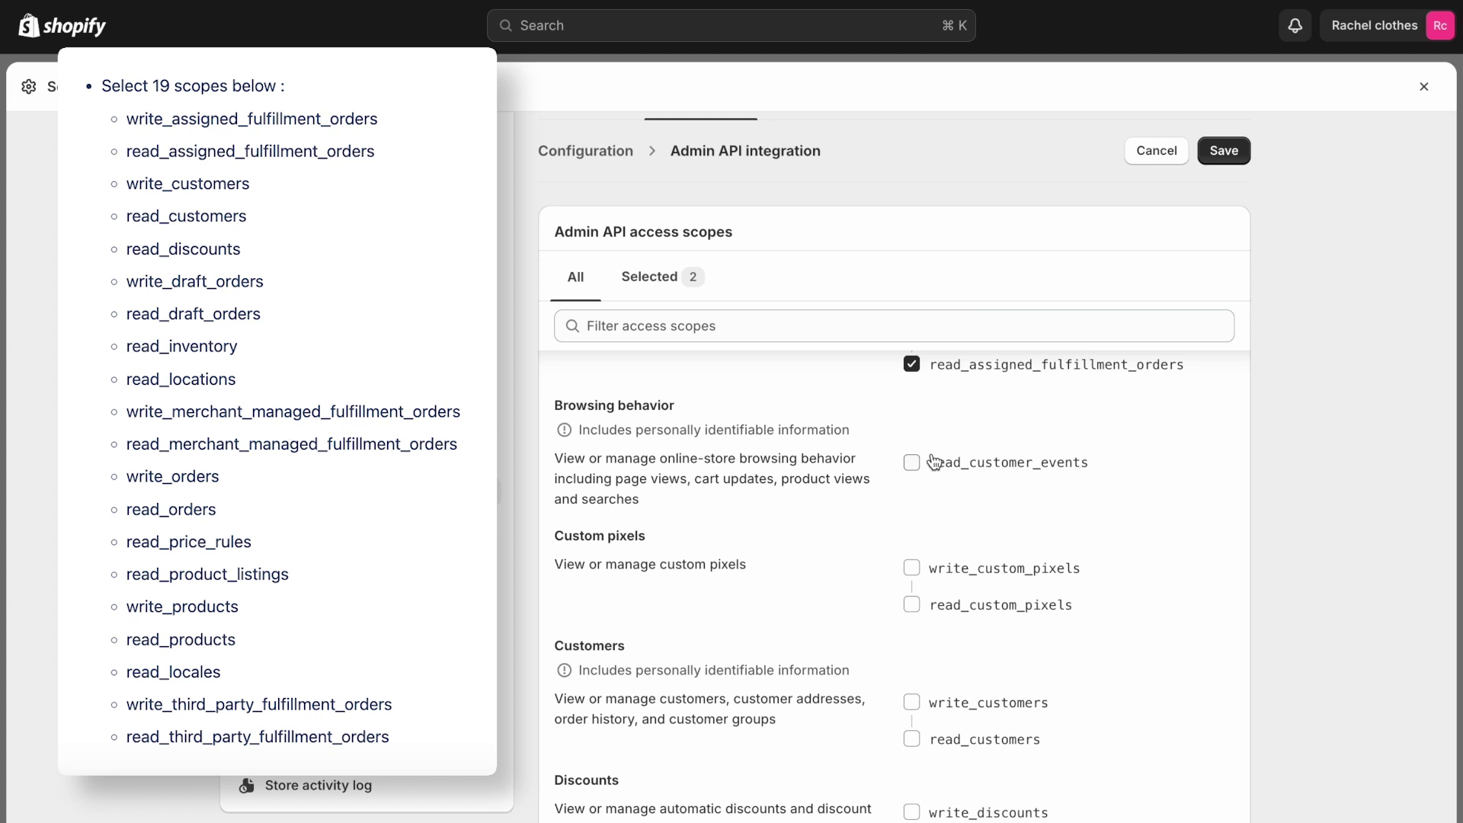
pyautogui.scroll(-3, 911, 465)
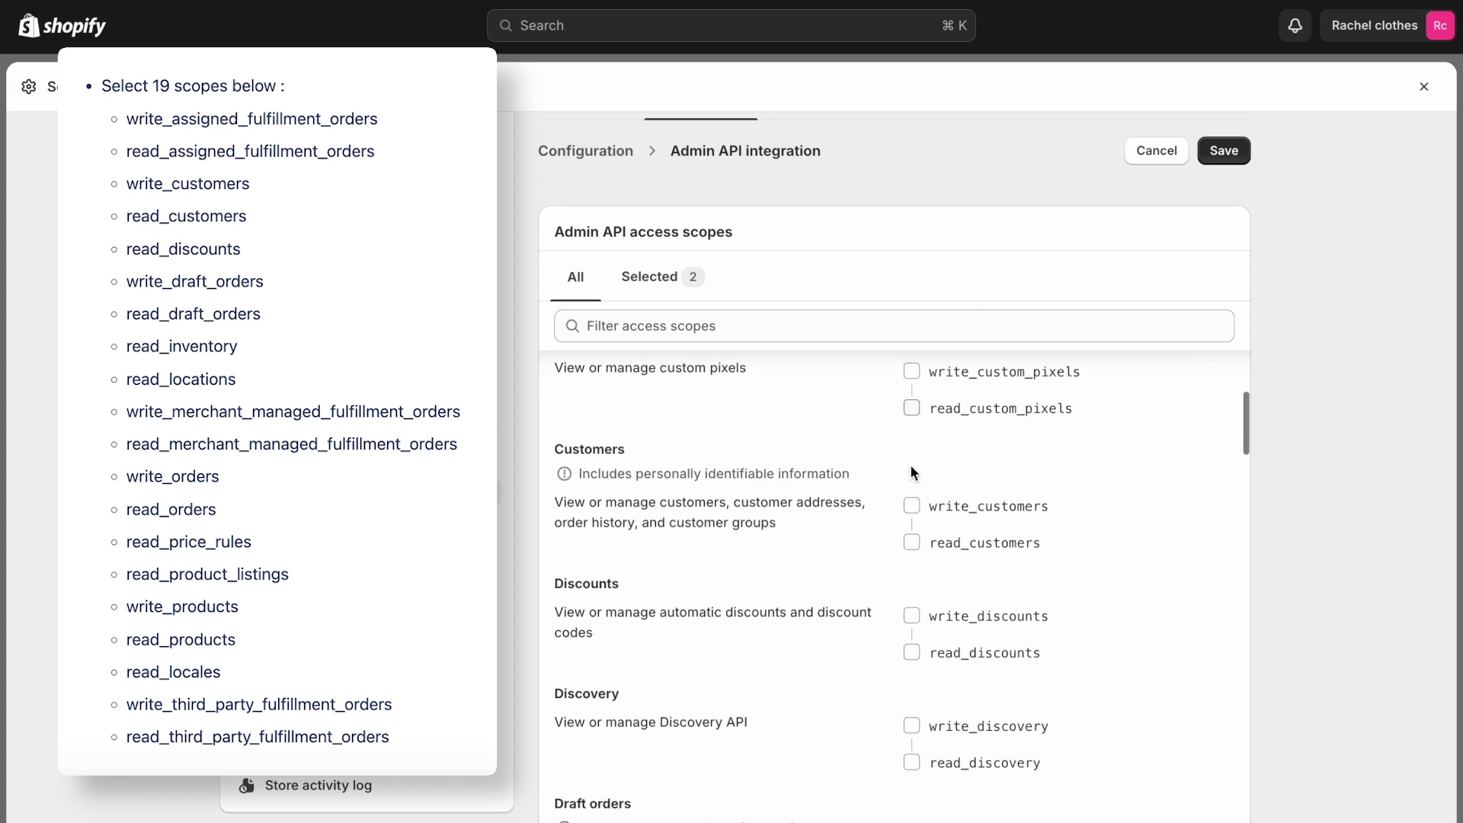
pyautogui.click(912, 466)
pyautogui.scroll(-1, 913, 468)
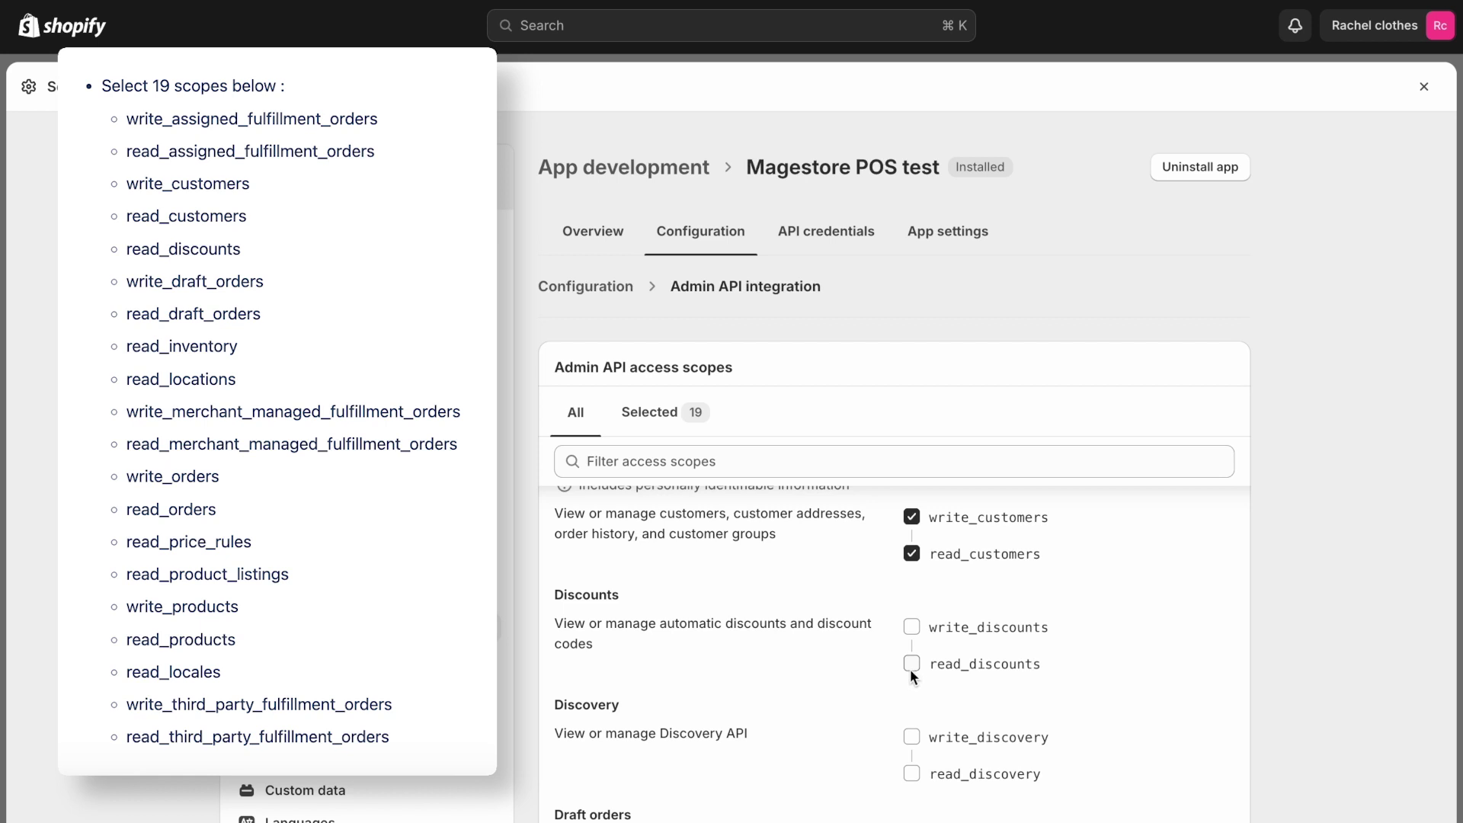
pyautogui.click(909, 665)
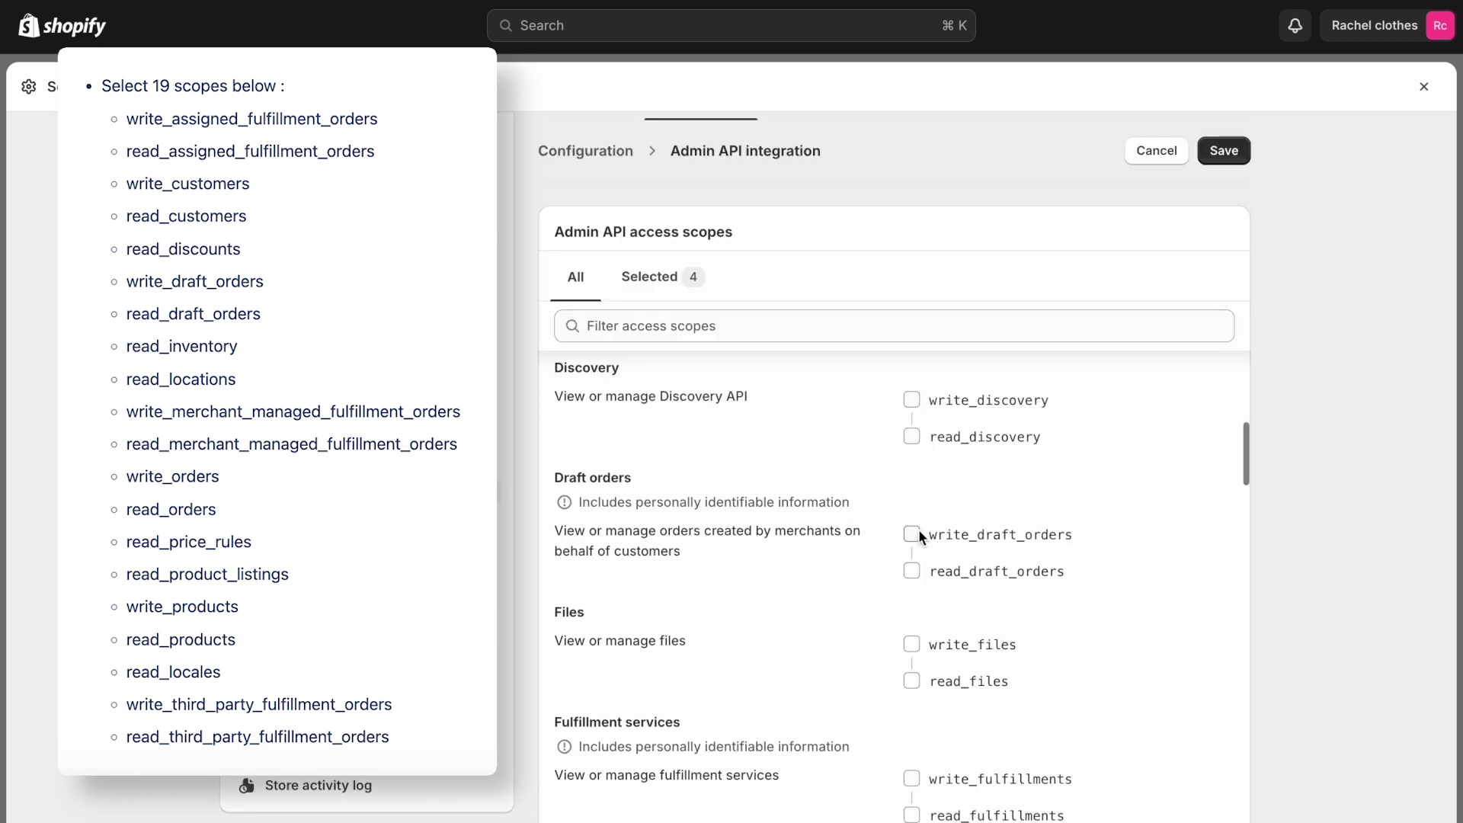
pyautogui.click(918, 531)
# Grant the read_inventory, read_locations and merchant-managed fulfillment orders scopes
pyautogui.scroll(-4, 919, 526)
pyautogui.scroll(-3, 920, 523)
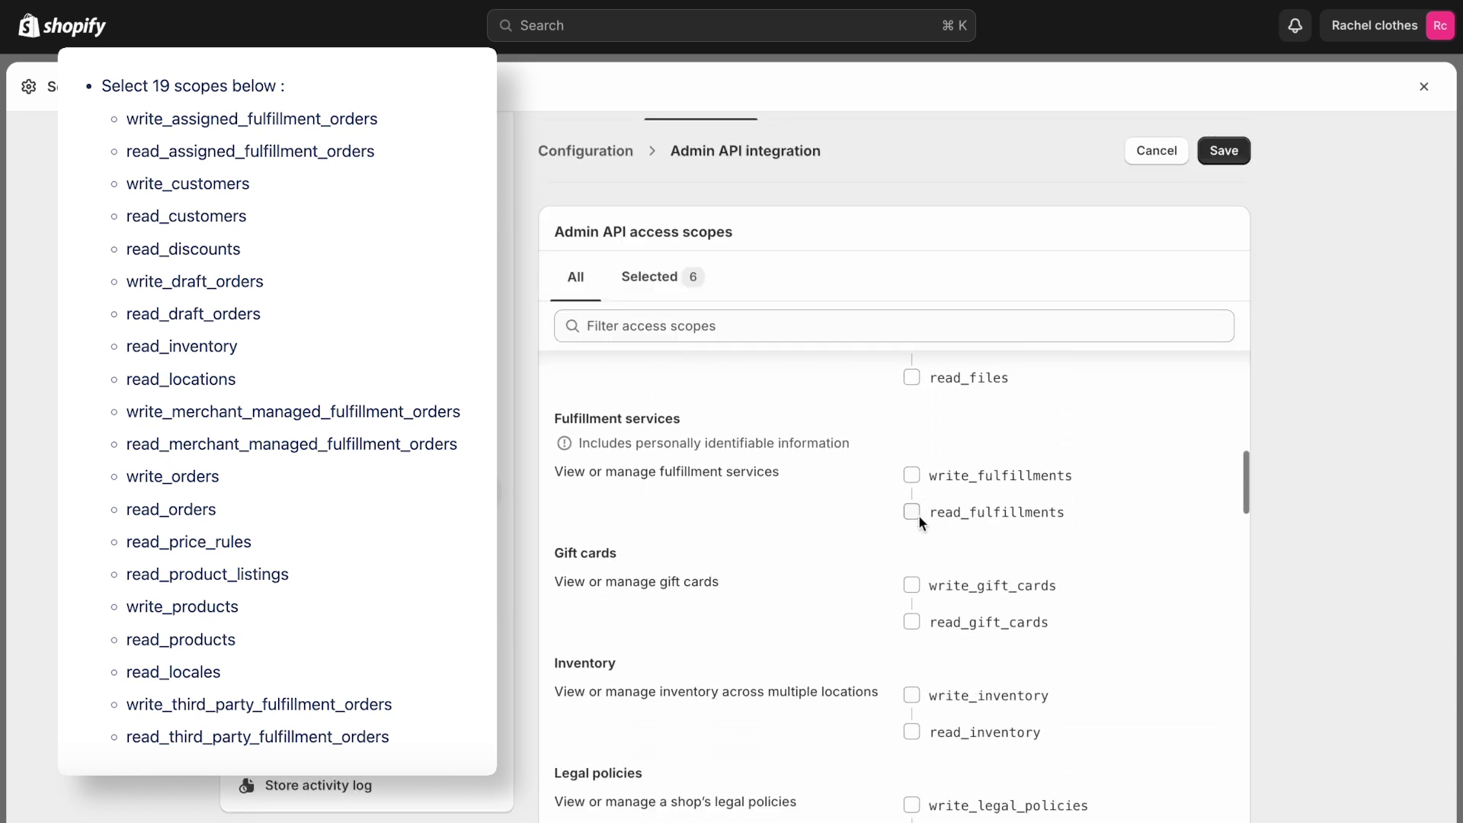
pyautogui.click(912, 584)
pyautogui.scroll(-3, 922, 689)
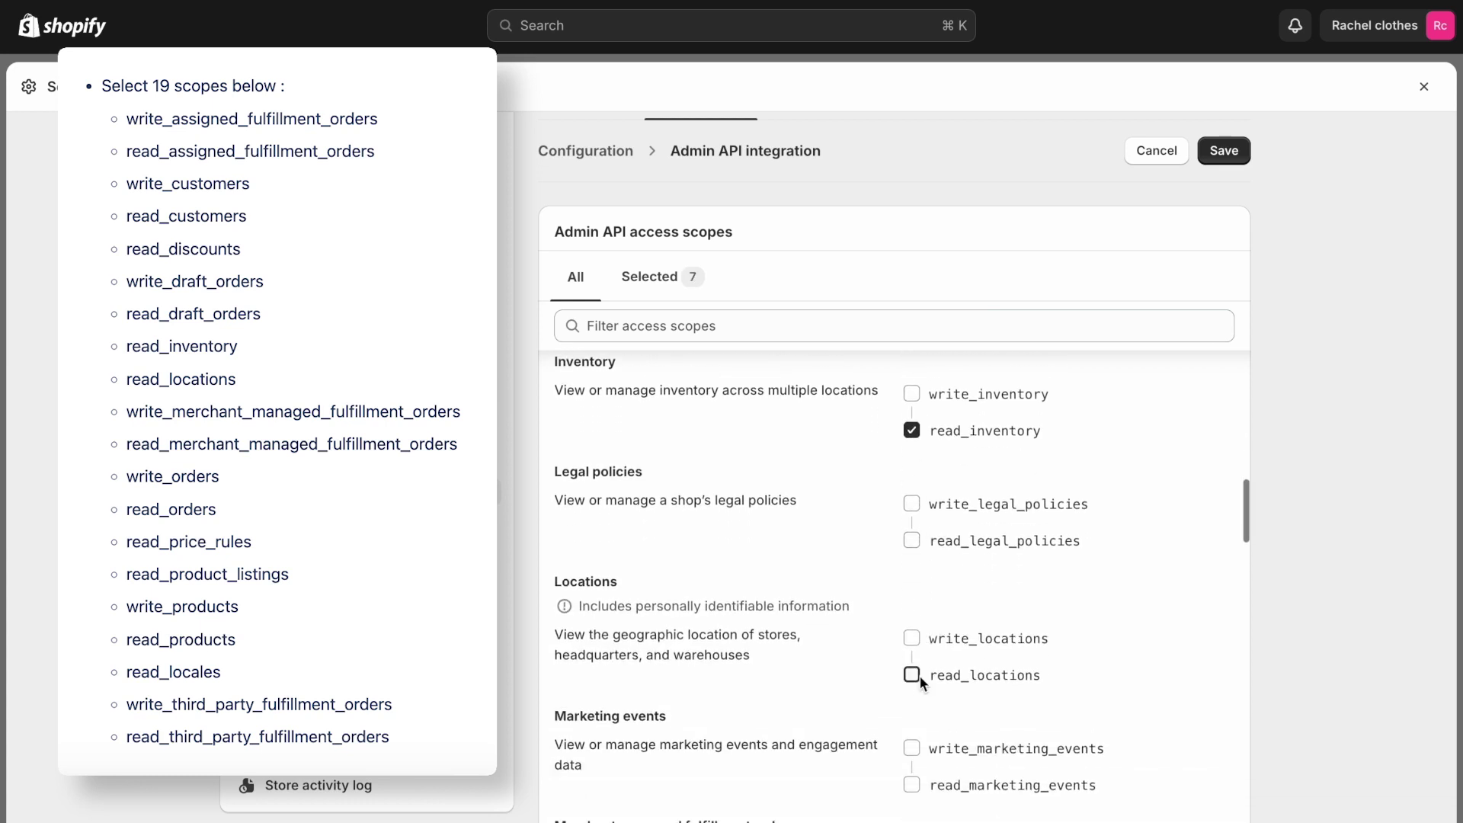
pyautogui.click(920, 675)
pyautogui.scroll(-5, 920, 675)
pyautogui.click(914, 582)
pyautogui.scroll(-3, 914, 647)
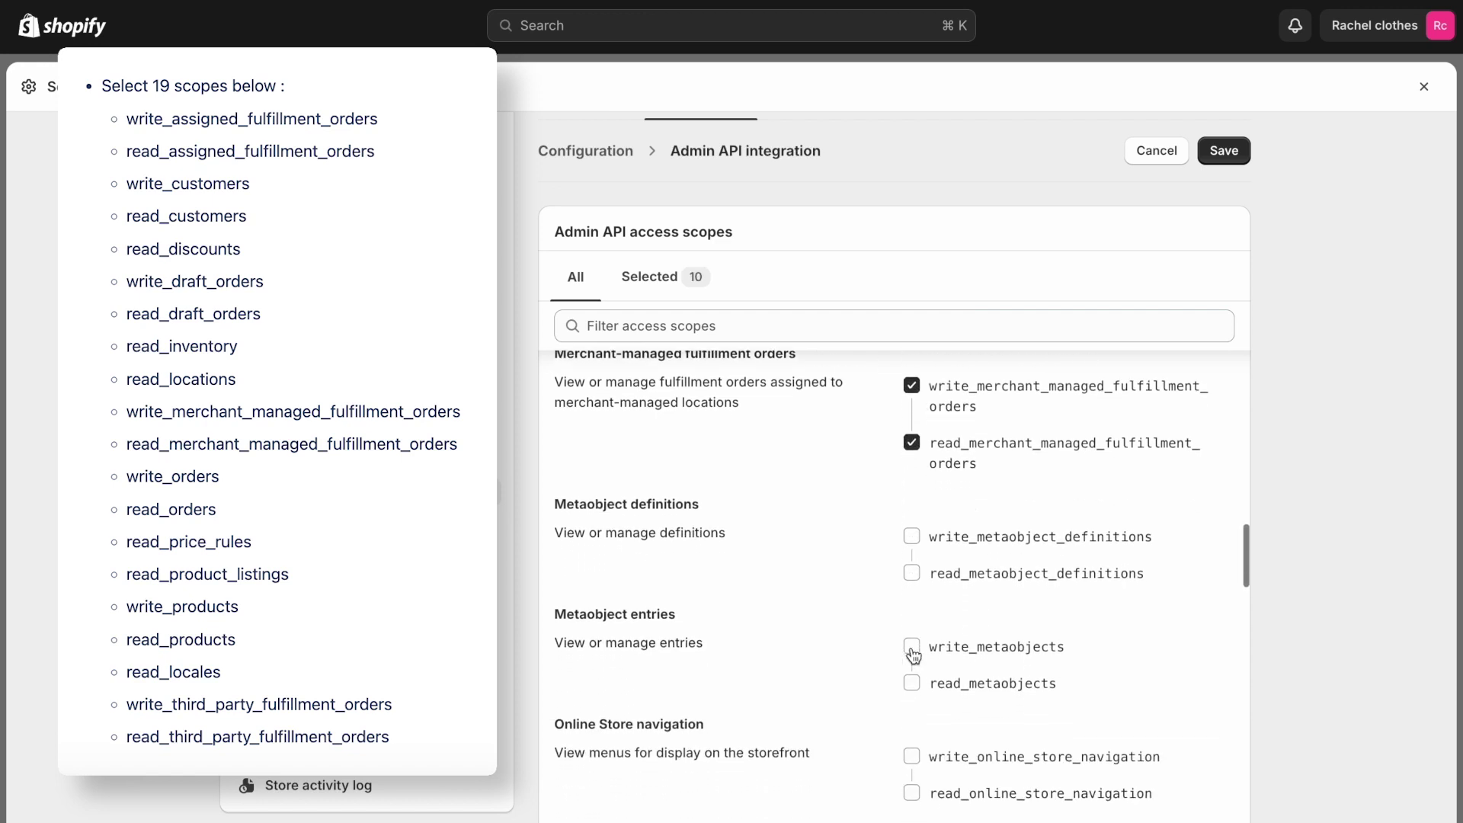
pyautogui.scroll(-3, 979, 663)
pyautogui.scroll(-5, 979, 664)
# Grant the orders, price rules, product listings, products and third-party fulfillment orders scopes
pyautogui.click(911, 625)
pyautogui.scroll(-6, 1029, 573)
pyautogui.scroll(-4, 1032, 583)
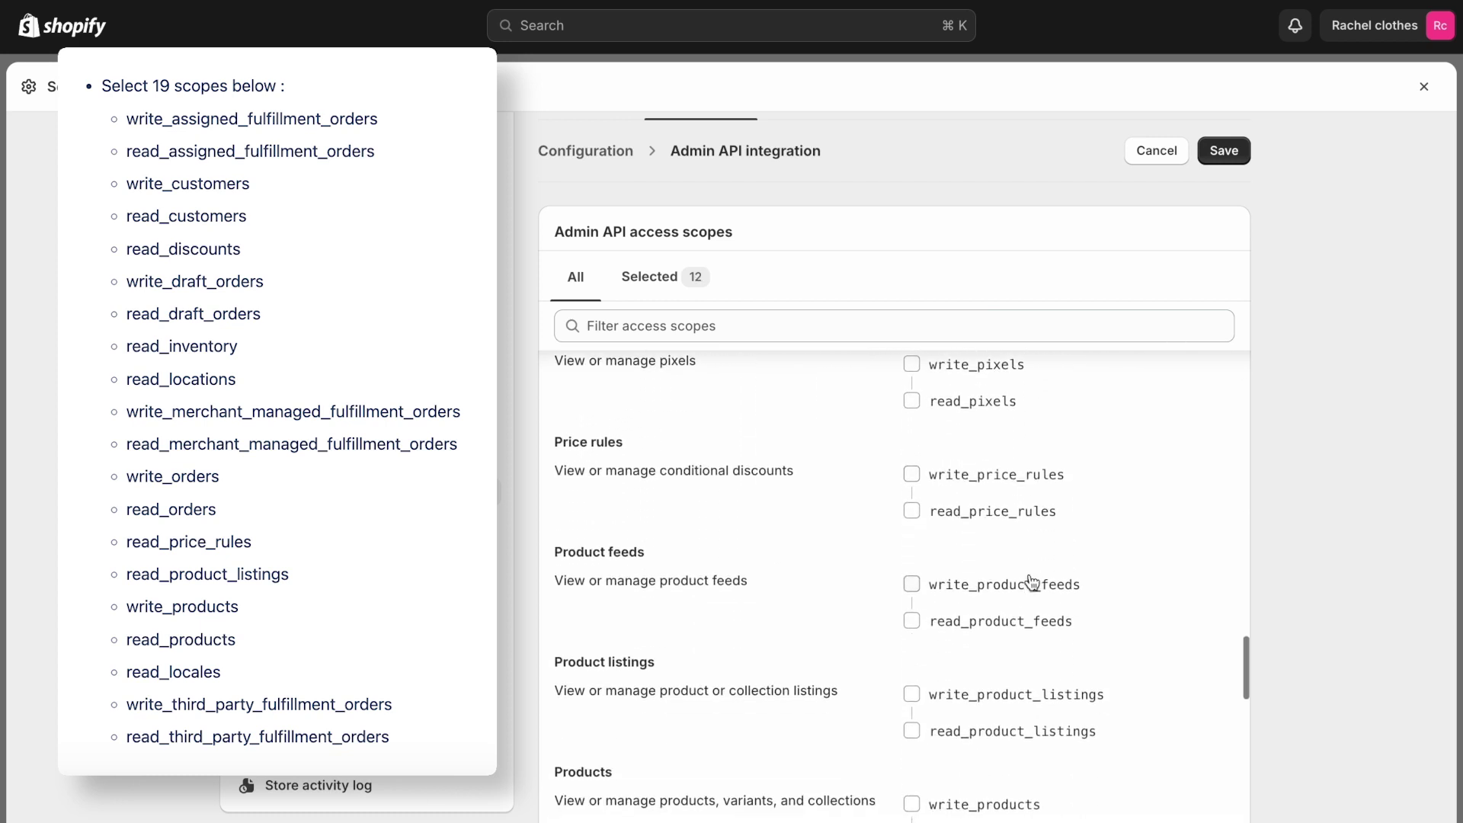
pyautogui.click(912, 511)
pyautogui.scroll(-3, 914, 513)
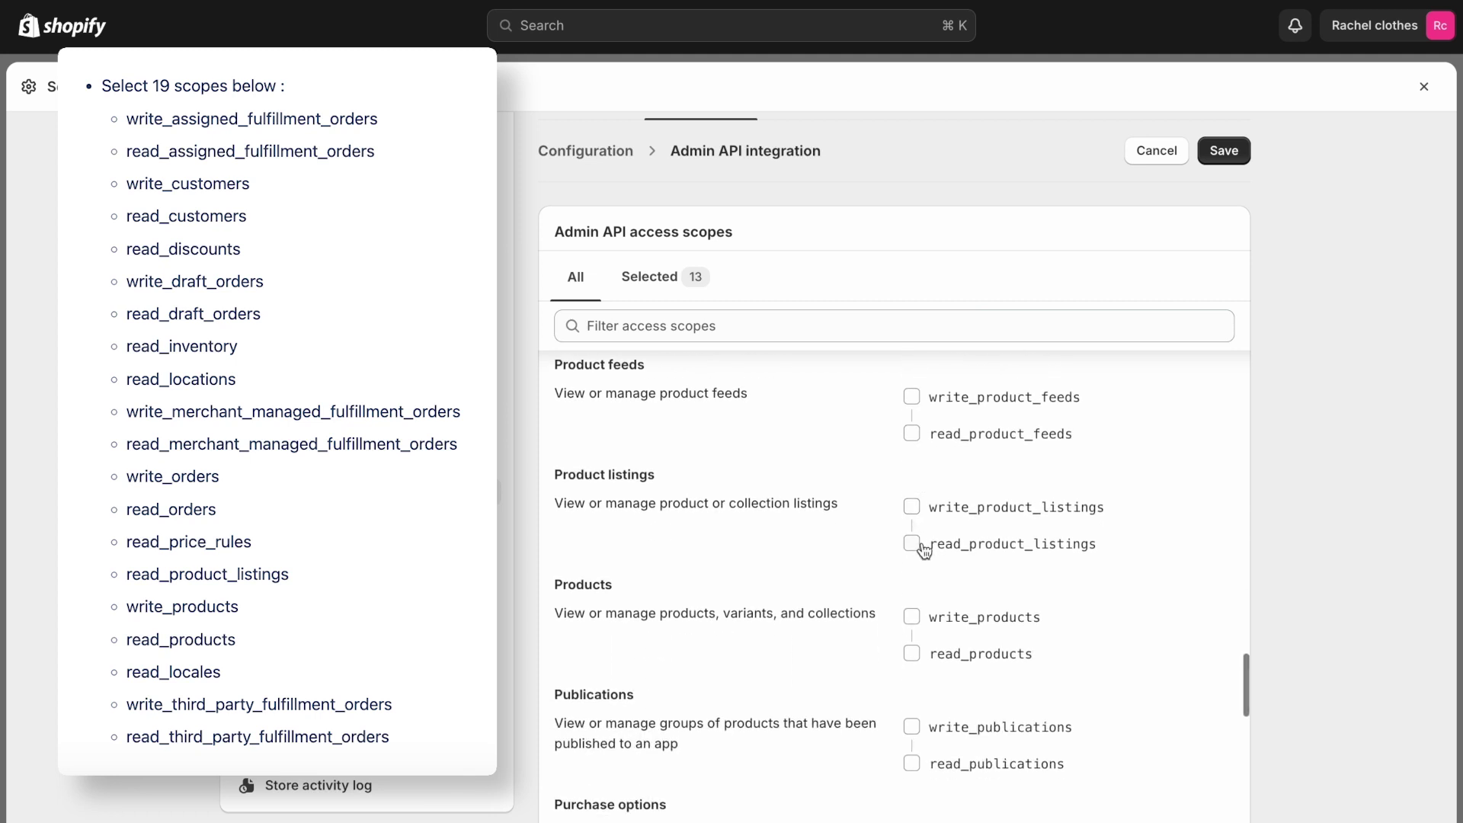
pyautogui.click(917, 545)
pyautogui.scroll(-1, 918, 545)
pyautogui.click(918, 540)
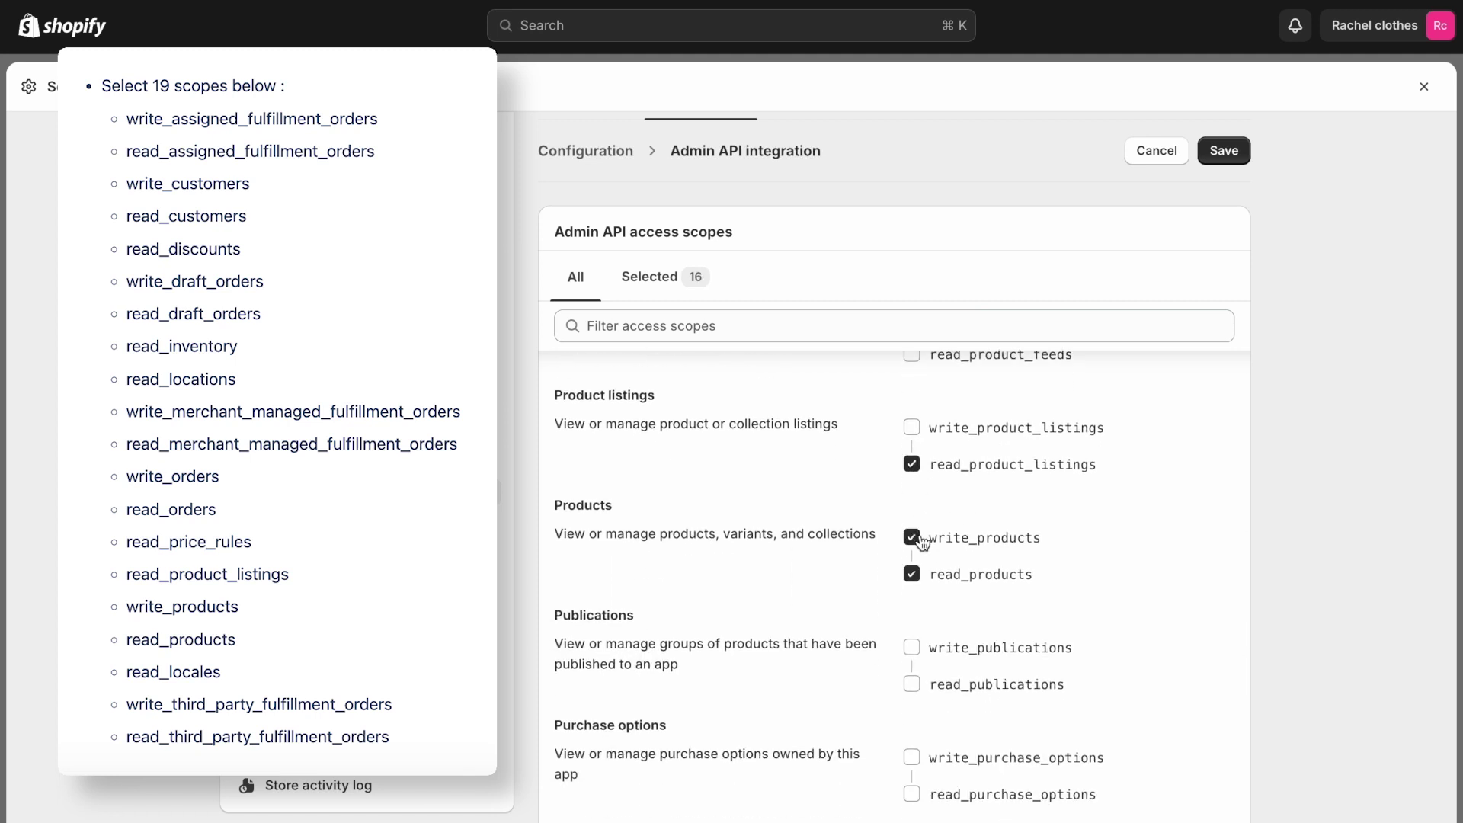
pyautogui.scroll(-5, 922, 541)
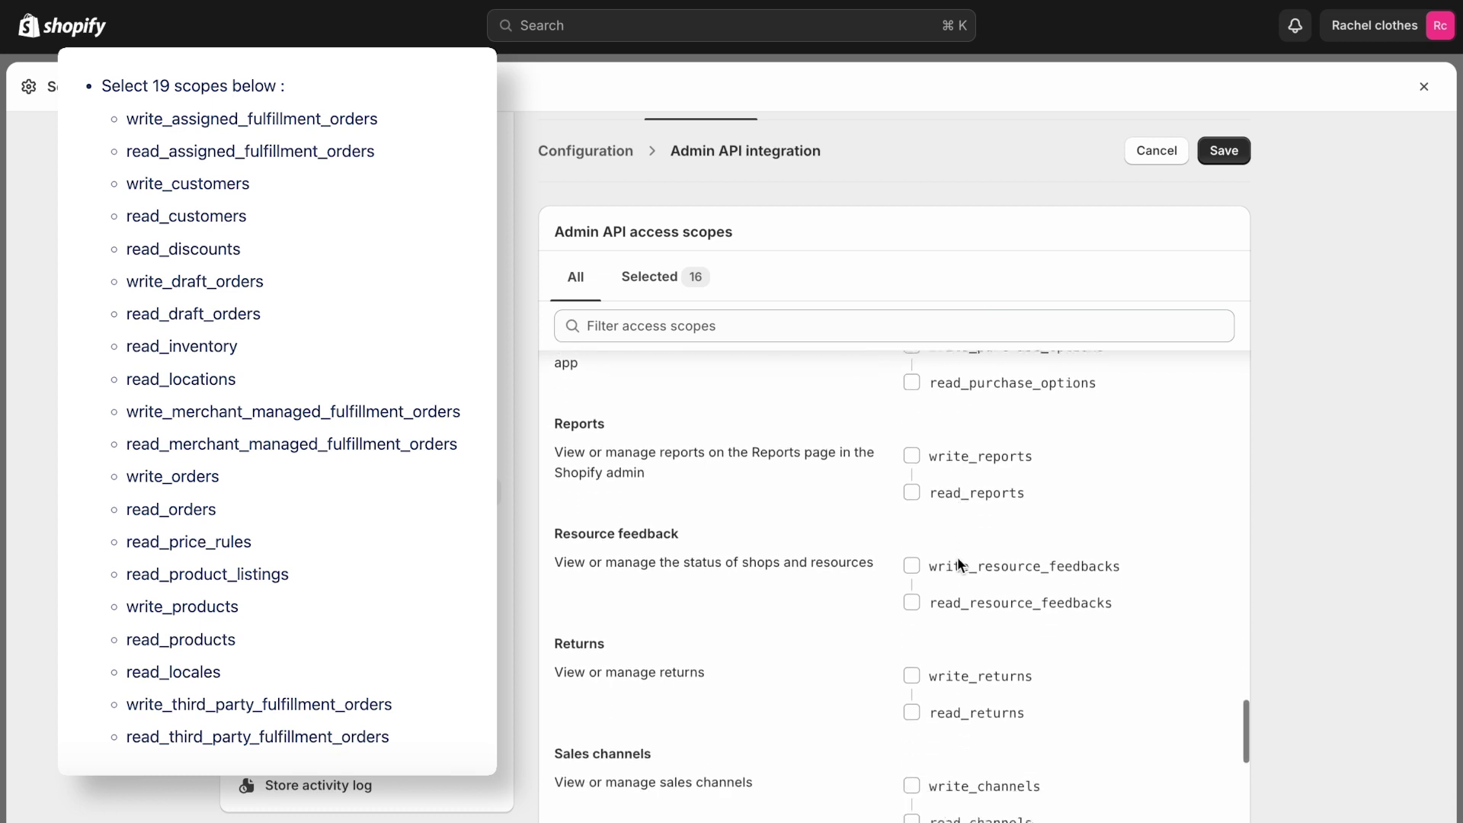
pyautogui.scroll(-5, 957, 556)
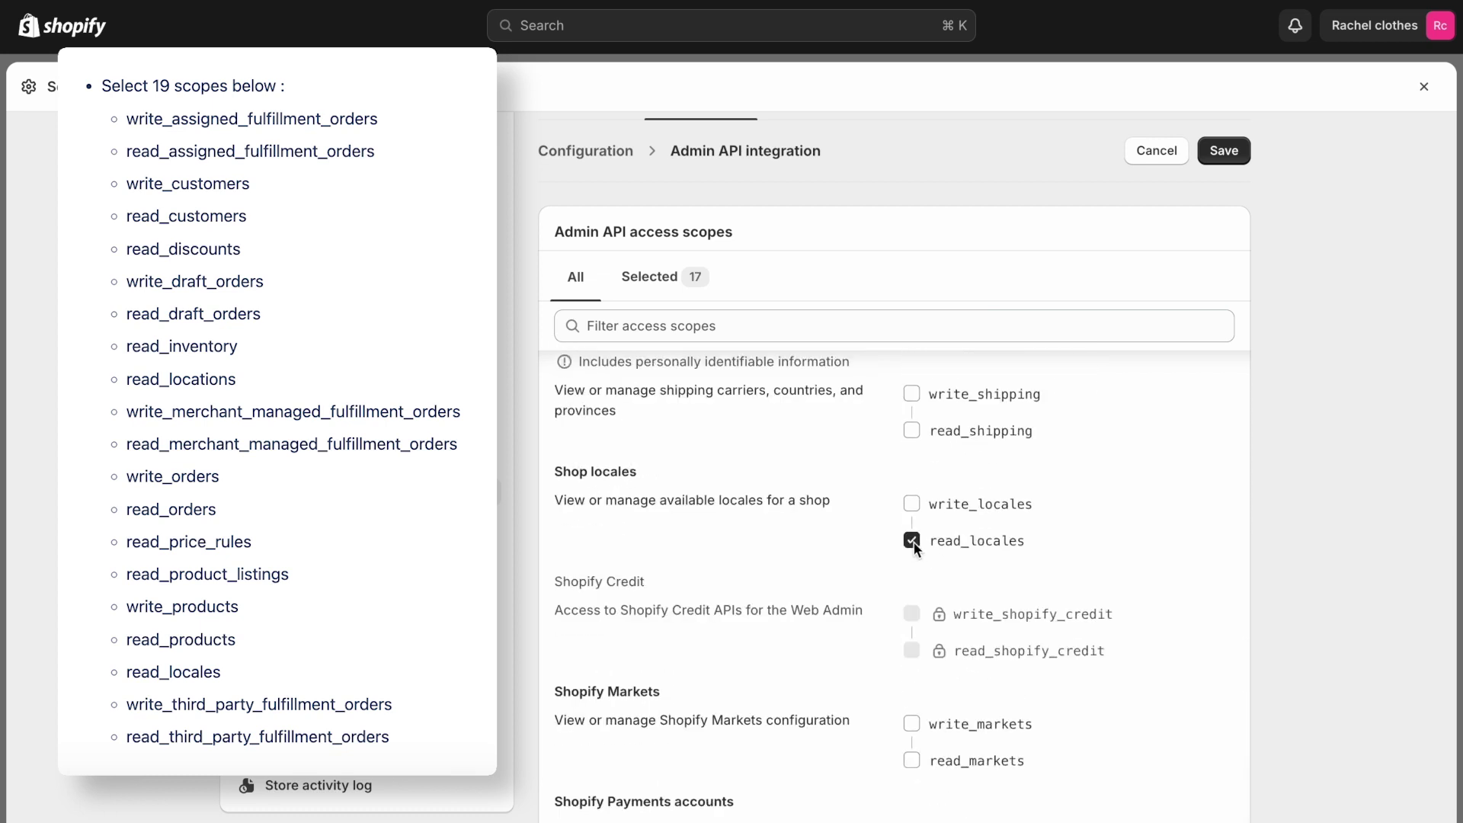
pyautogui.scroll(-8, 822, 620)
pyautogui.scroll(-3, 822, 625)
pyautogui.click(918, 566)
pyautogui.scroll(-6, 1057, 609)
pyautogui.scroll(-7, 1058, 607)
pyautogui.scroll(-4, 1079, 594)
pyautogui.scroll(-12, 1076, 589)
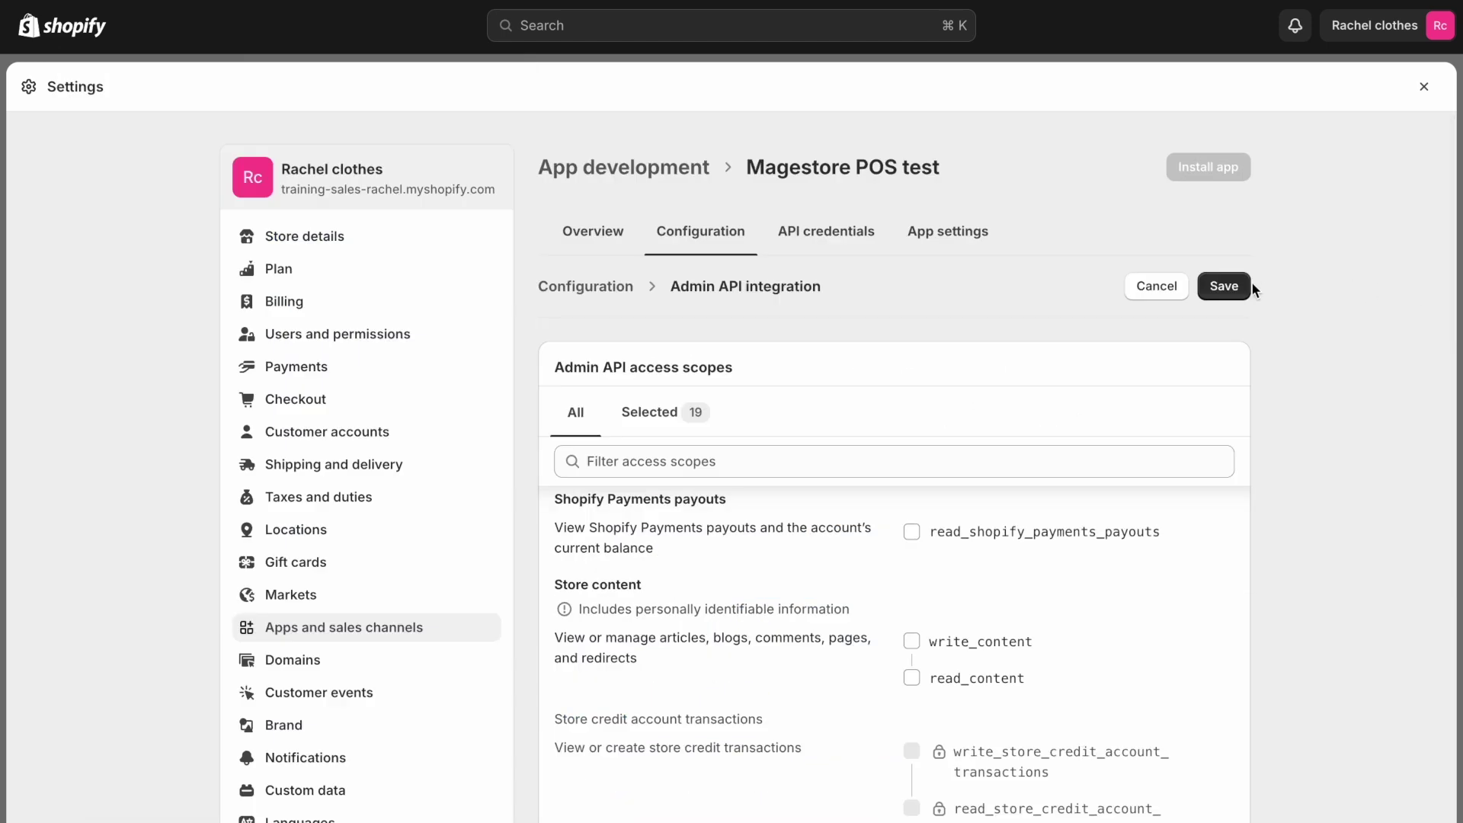
# Save the selected access scopes and install the app on the store
pyautogui.click(1236, 288)
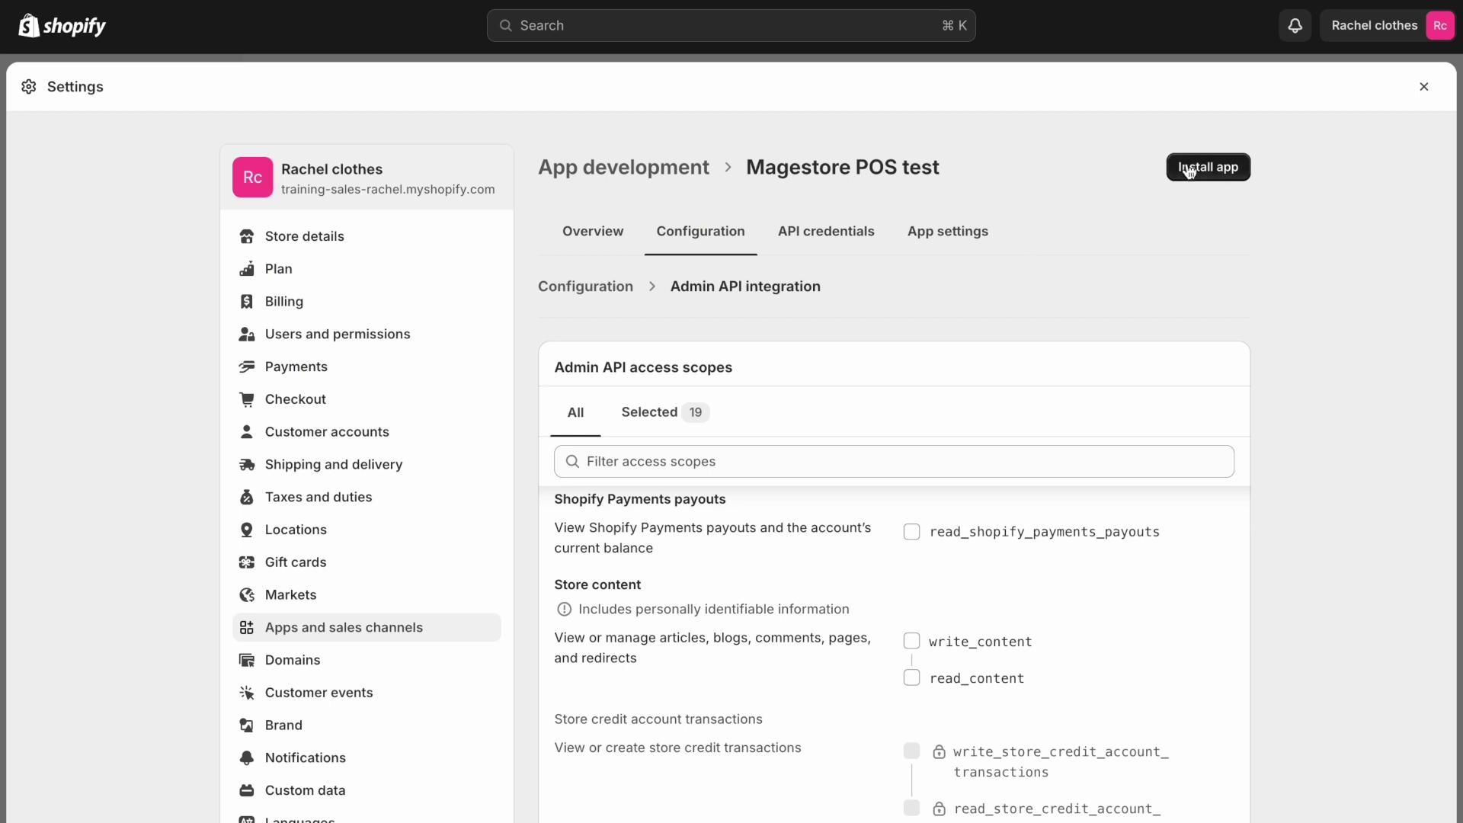
pyautogui.click(1210, 167)
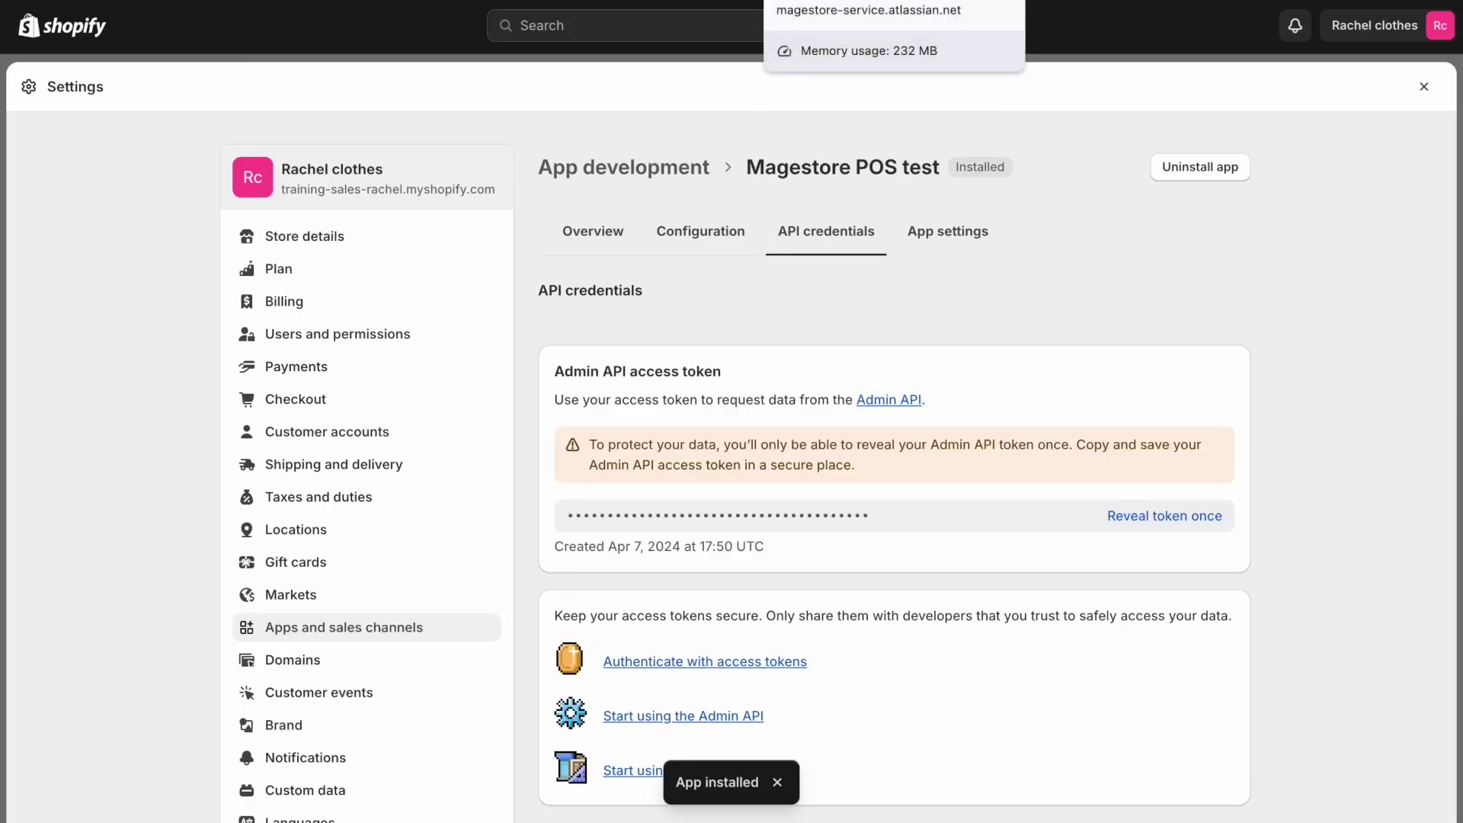
# Reveal the one-time Admin API access token and select its full text for copying
pyautogui.scroll(-3, 1023, 377)
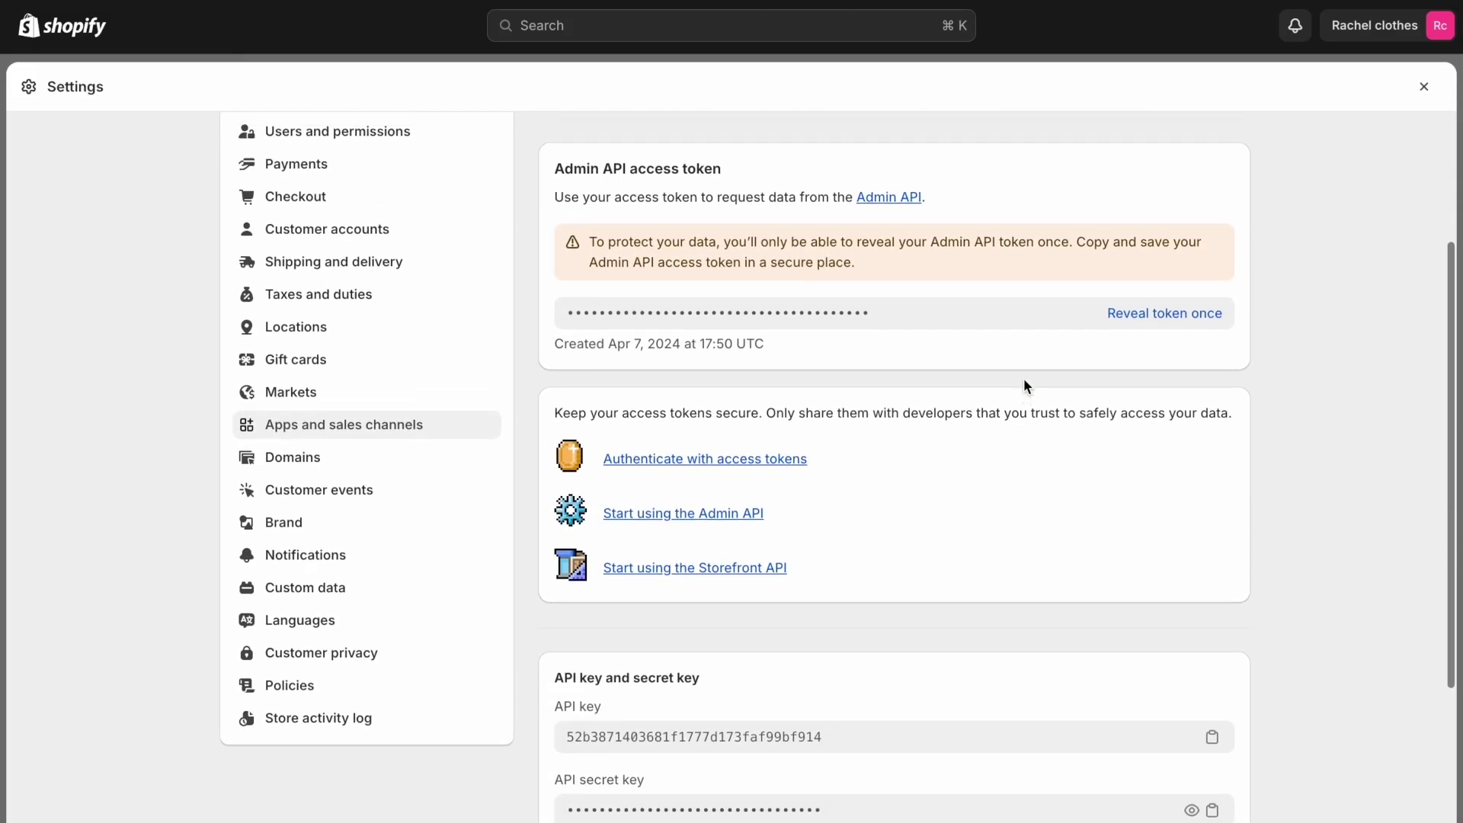
pyautogui.scroll(3, 1023, 378)
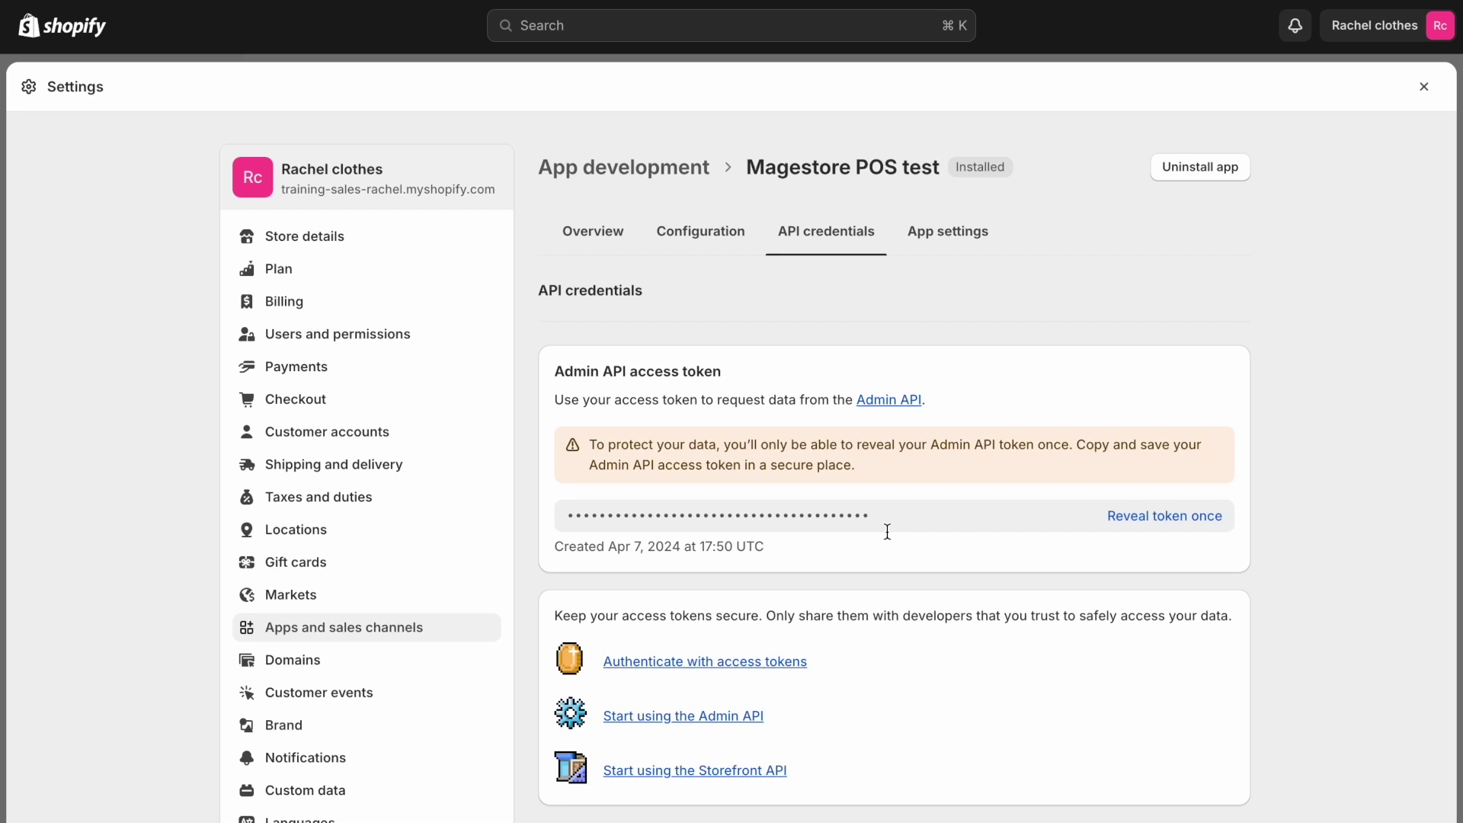
pyautogui.scroll(-2, 1158, 384)
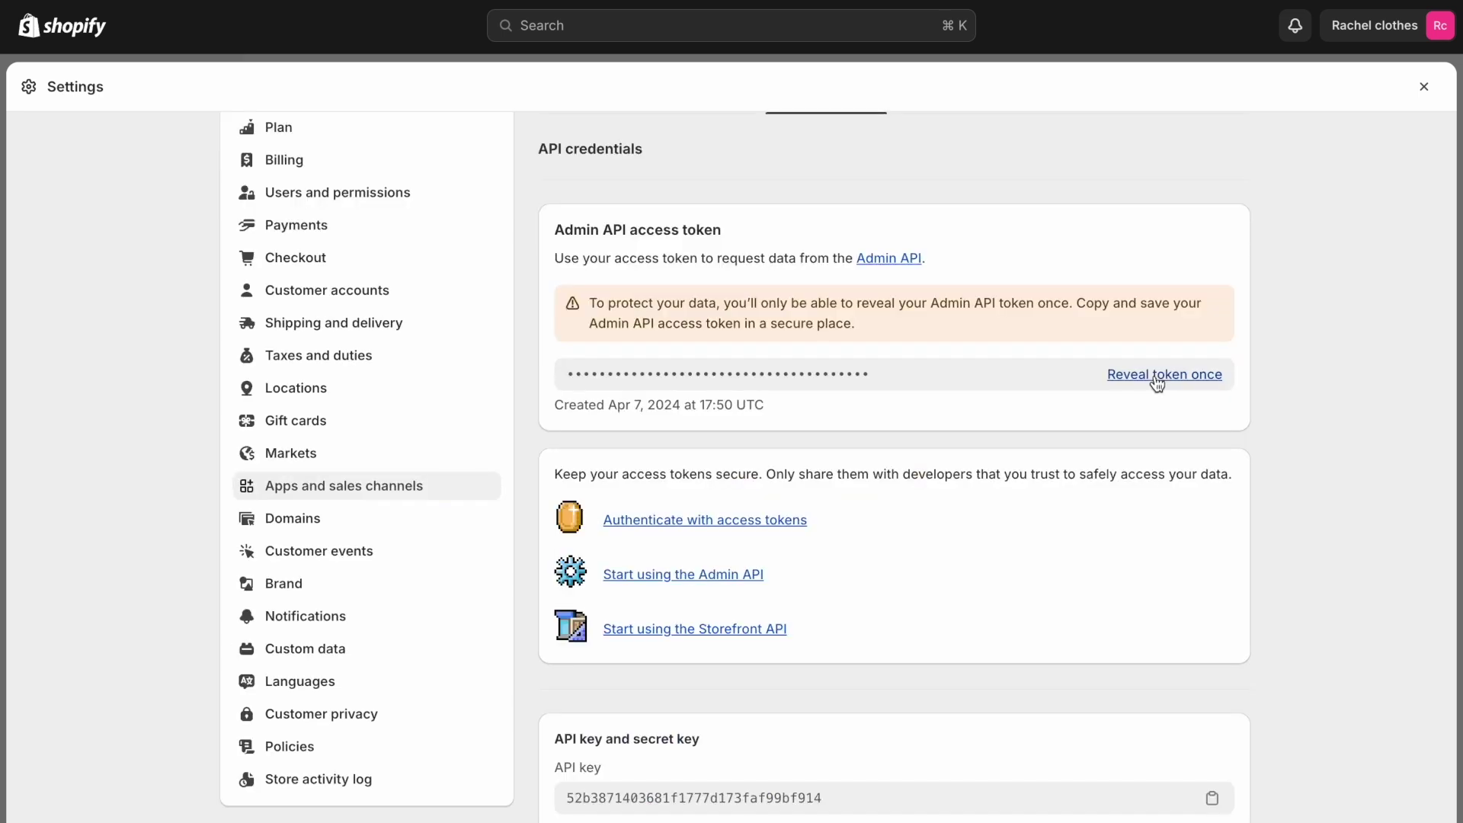
pyautogui.click(1157, 385)
pyautogui.moveTo(876, 375); pyautogui.dragTo(593, 355)
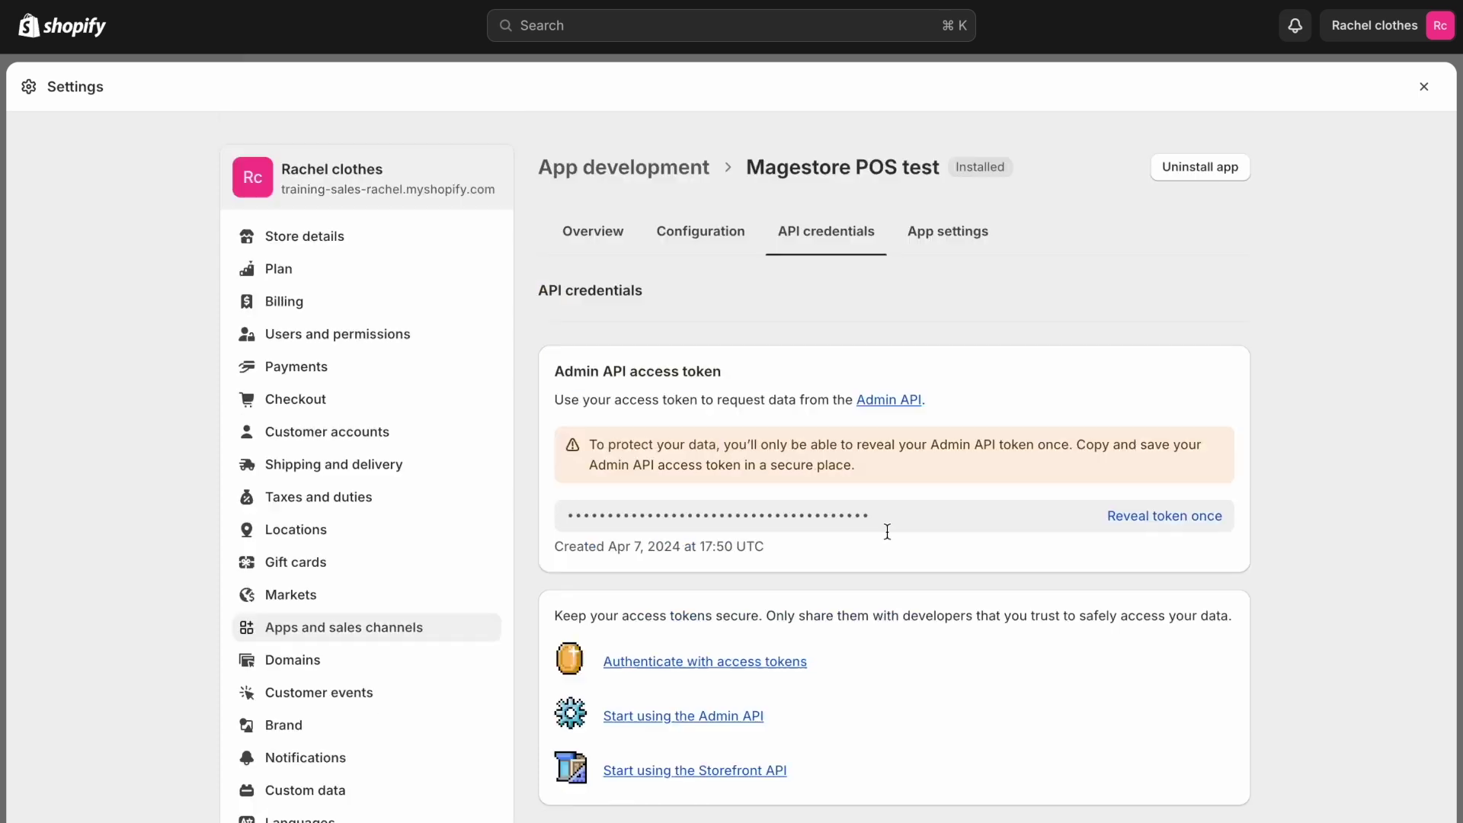
pyautogui.scroll(-5, 886, 528)
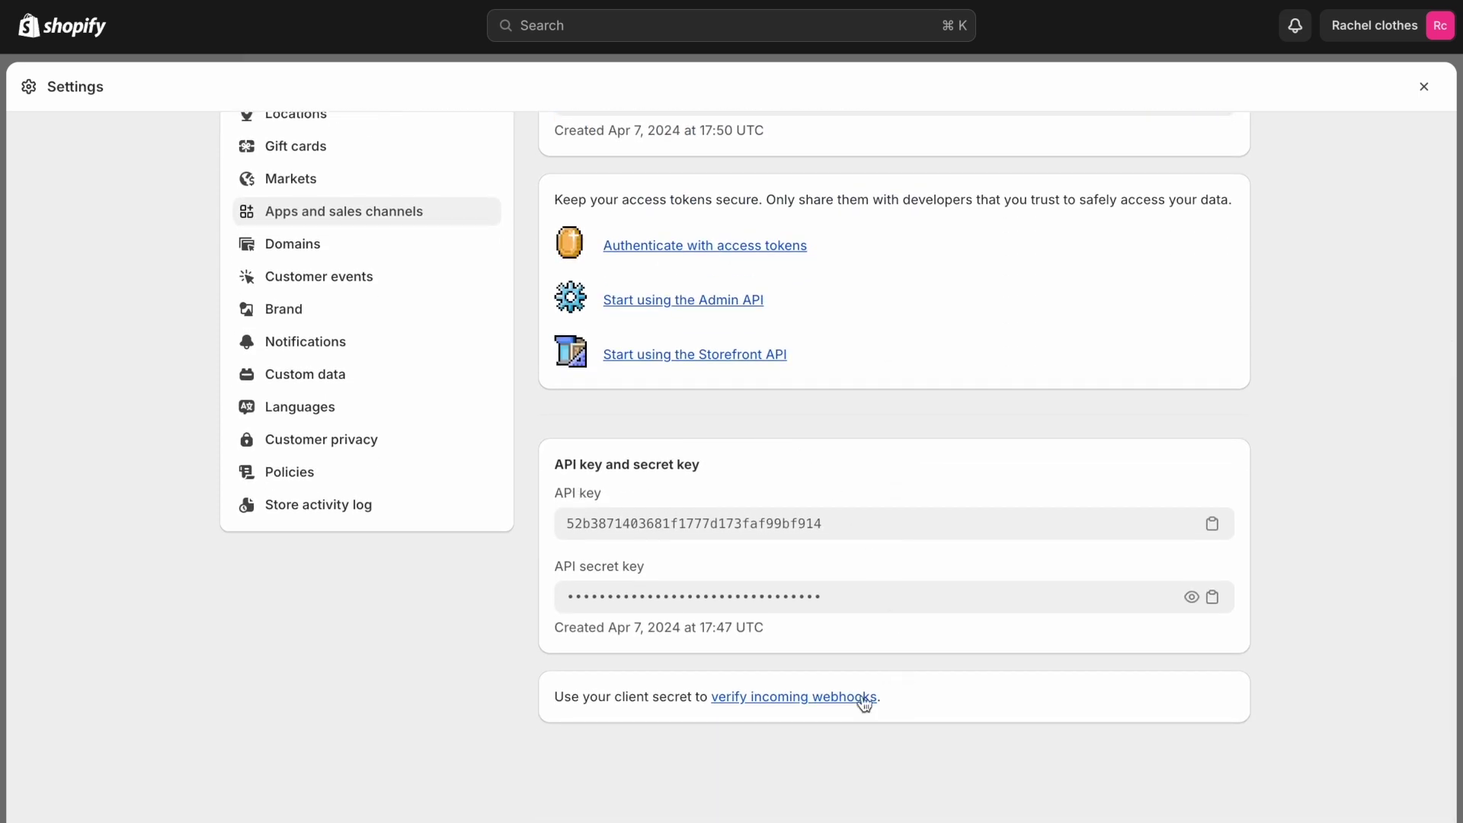
pyautogui.scroll(5, 819, 506)
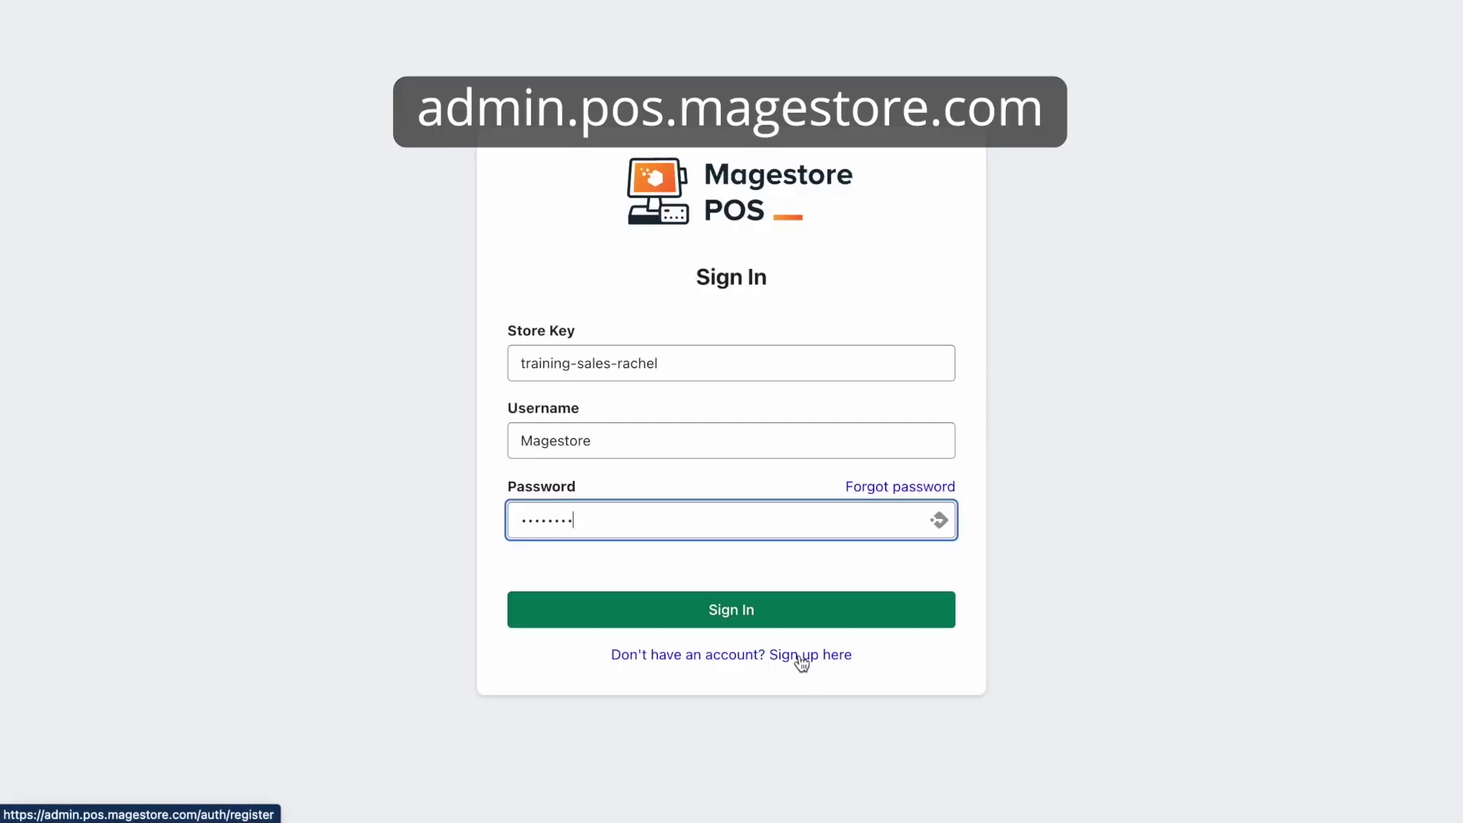
# Open the Magestore sign-up page and fill in the store key from the store's subdomain
pyautogui.click(801, 662)
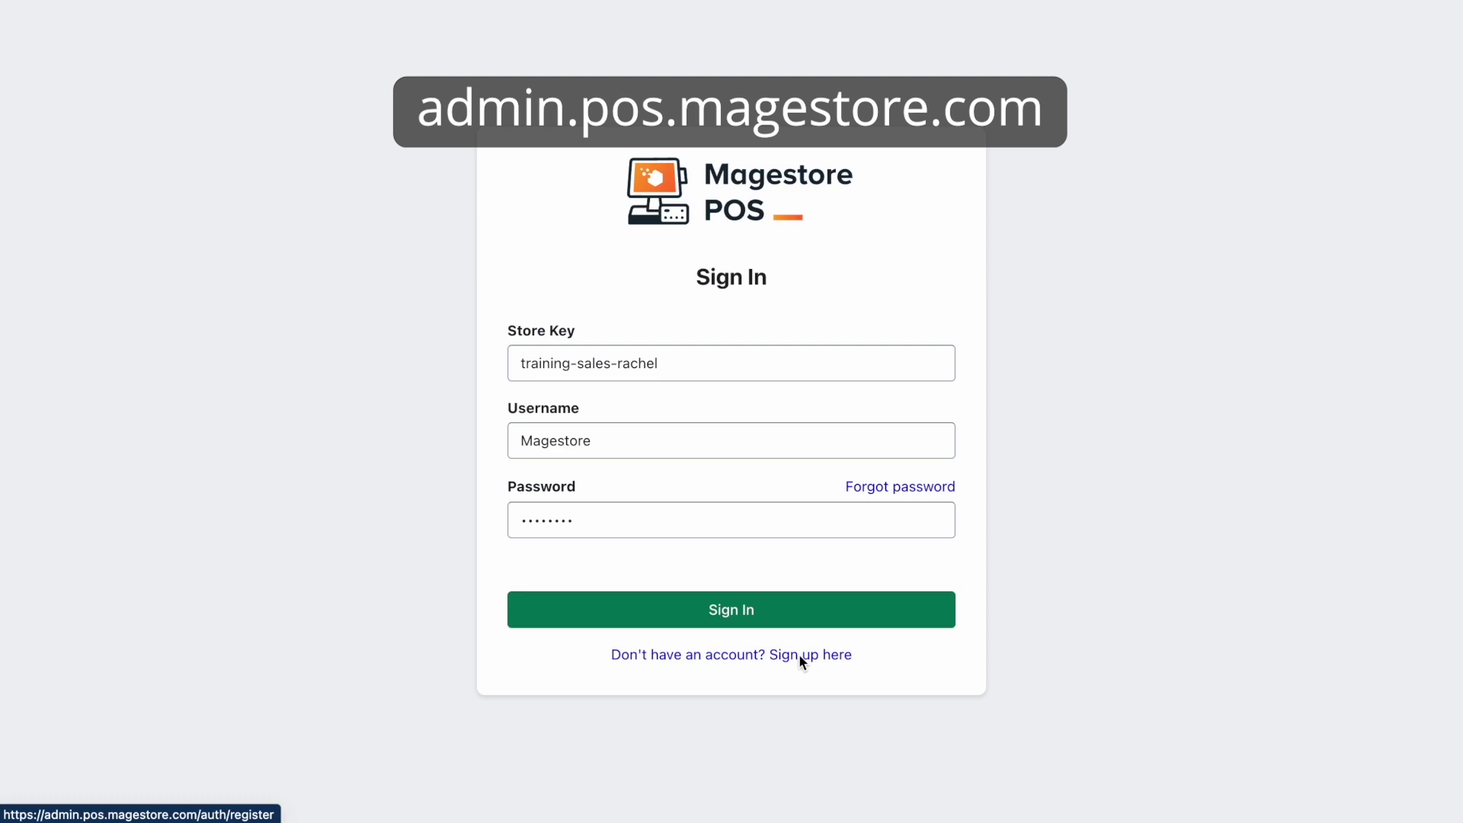
pyautogui.click(801, 662)
pyautogui.click(654, 313)
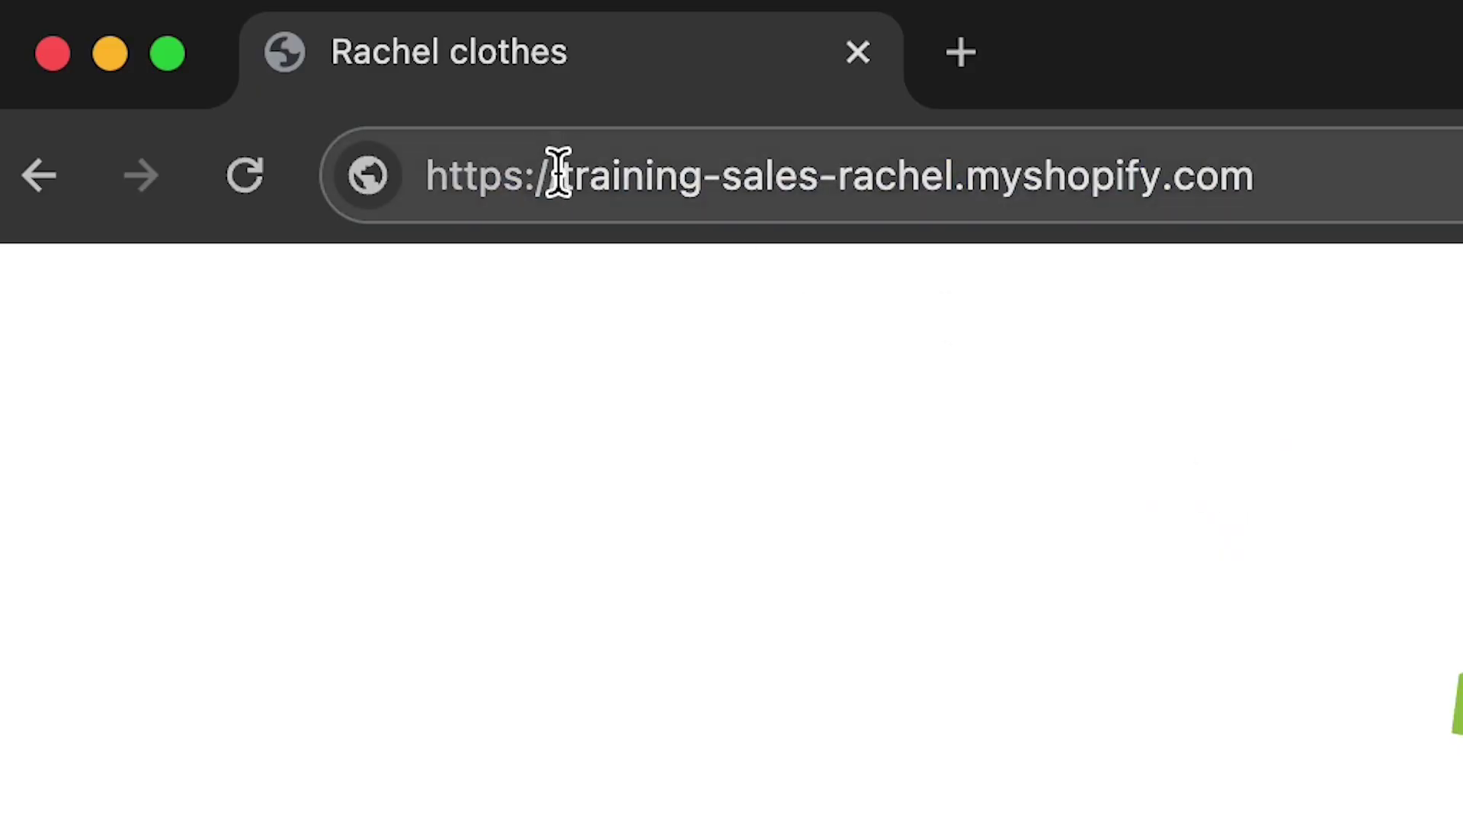
pyautogui.moveTo(560, 174); pyautogui.dragTo(957, 174)
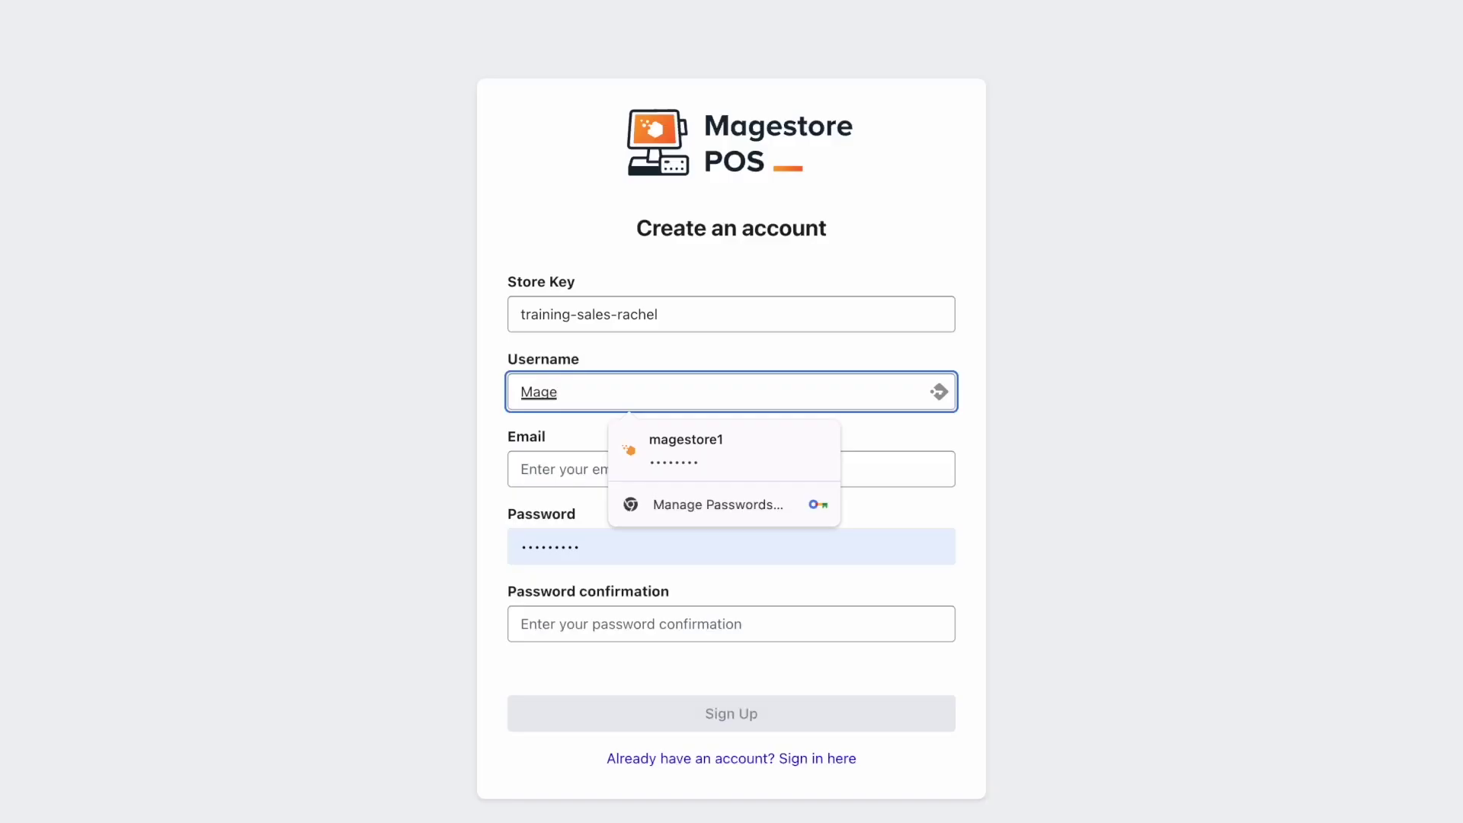
pyautogui.write('store')
# Fill in the e-mail, set and confirm the account password, and submit the sign-up
pyautogui.click(544, 472)
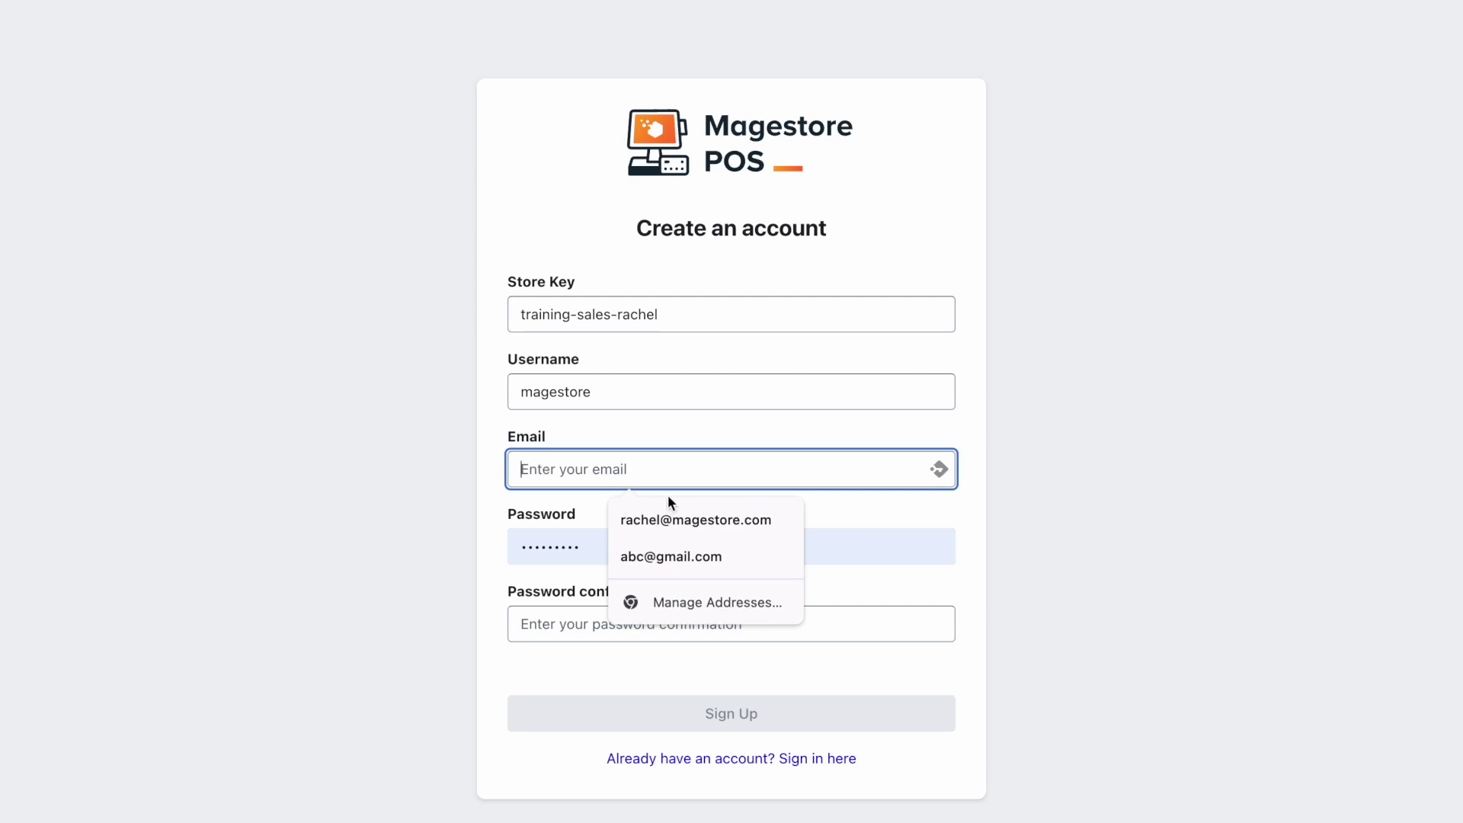
pyautogui.click(694, 518)
pyautogui.scroll(-1, 715, 568)
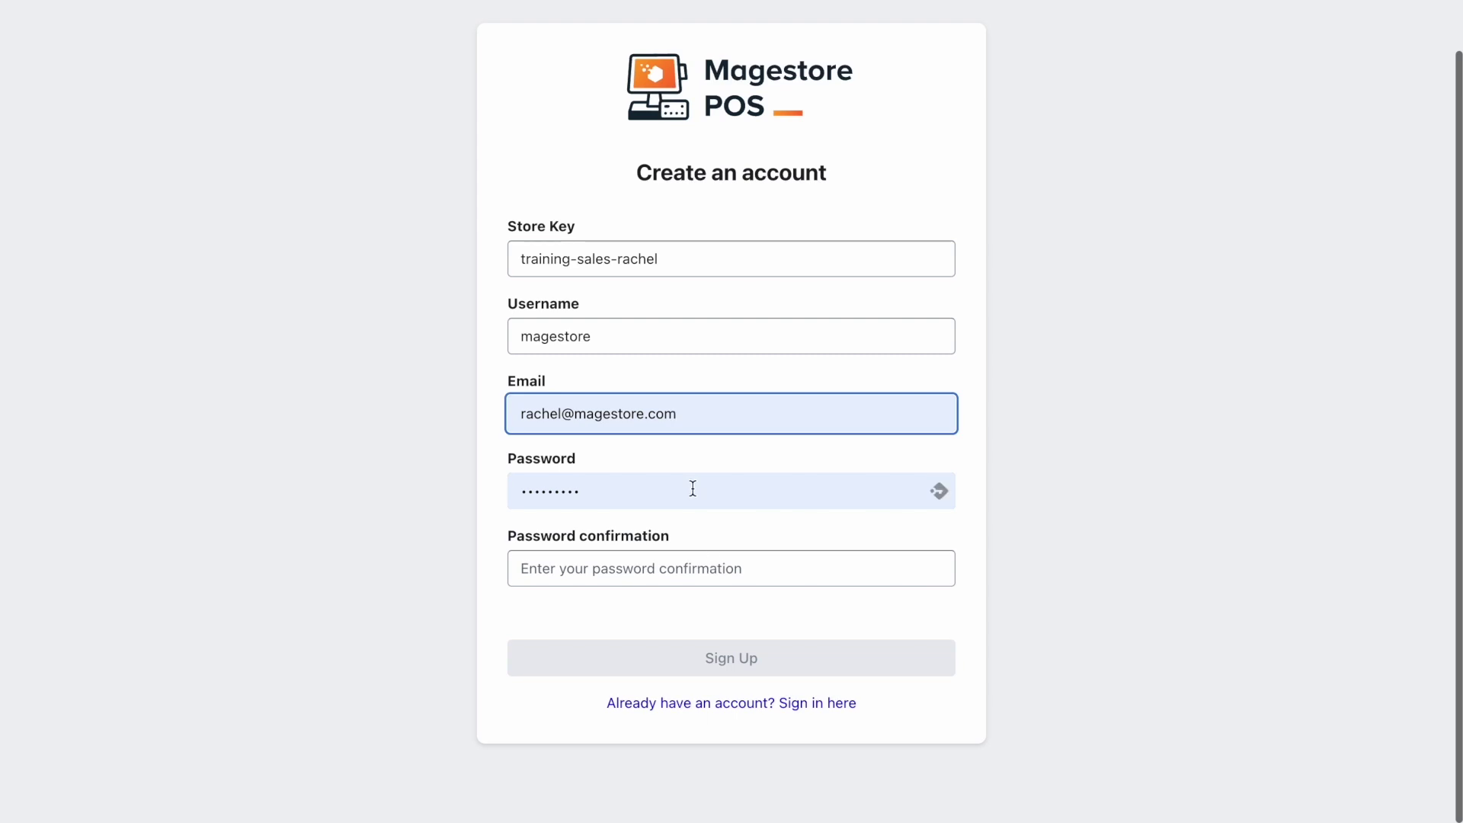
pyautogui.doubleClick(692, 488)
pyautogui.press('BackSpace')
pyautogui.write('admin123')
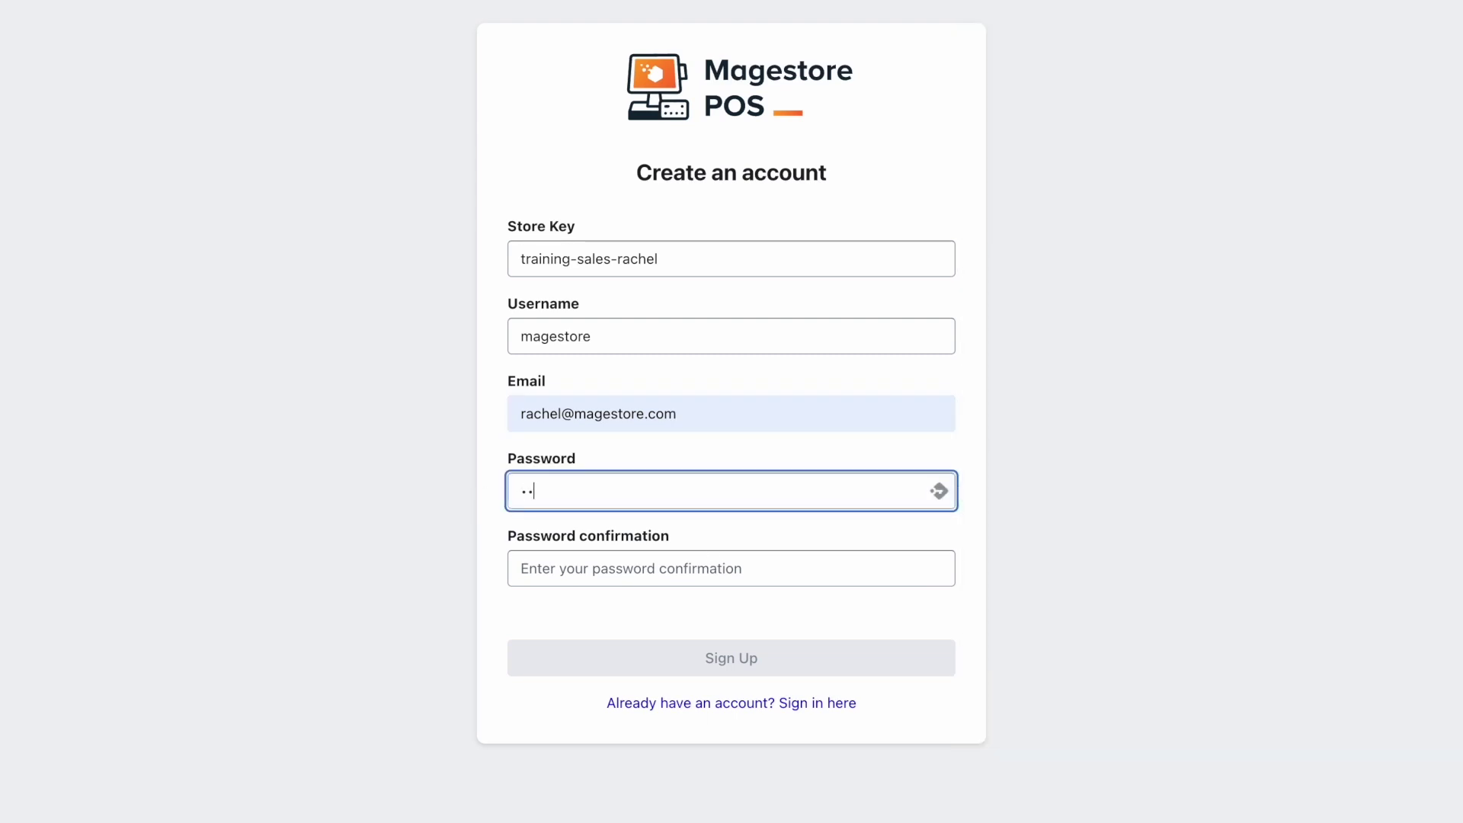
pyautogui.click(559, 576)
pyautogui.write('admin123')
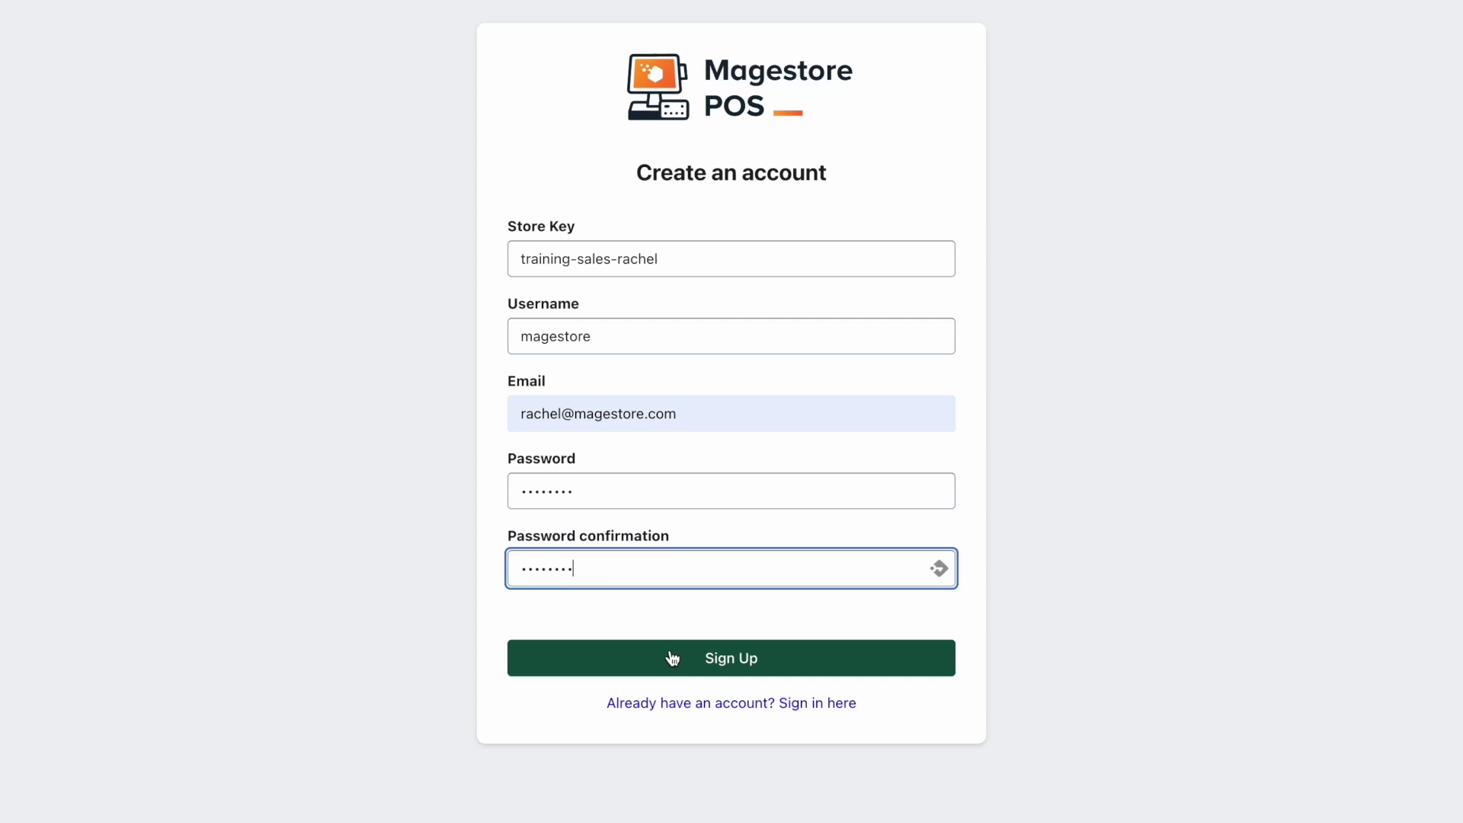
pyautogui.click(673, 657)
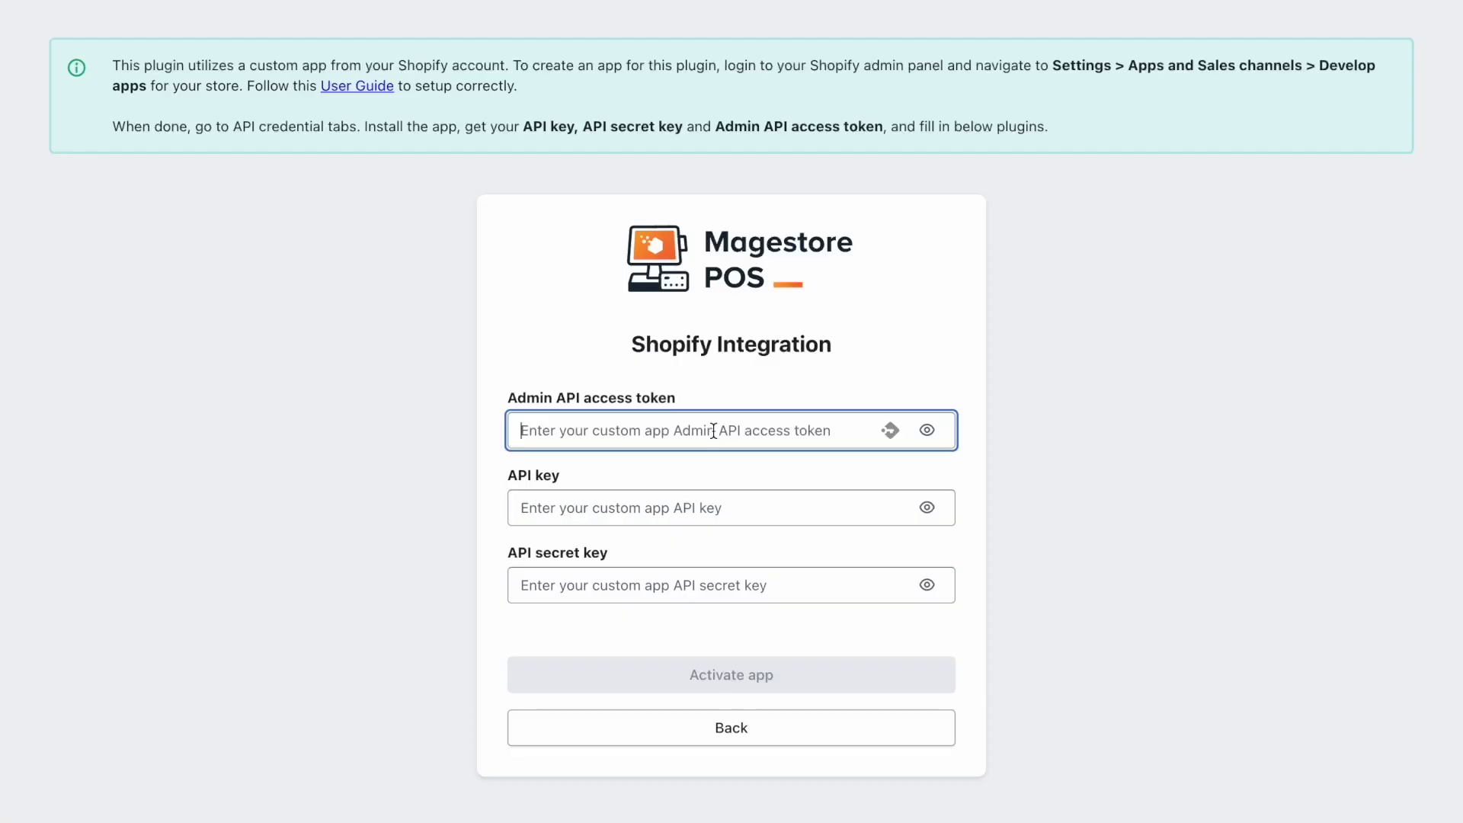
# Paste the Admin API access token into the Shopify Integration form
pyautogui.hotkey('ctrl', 'v')
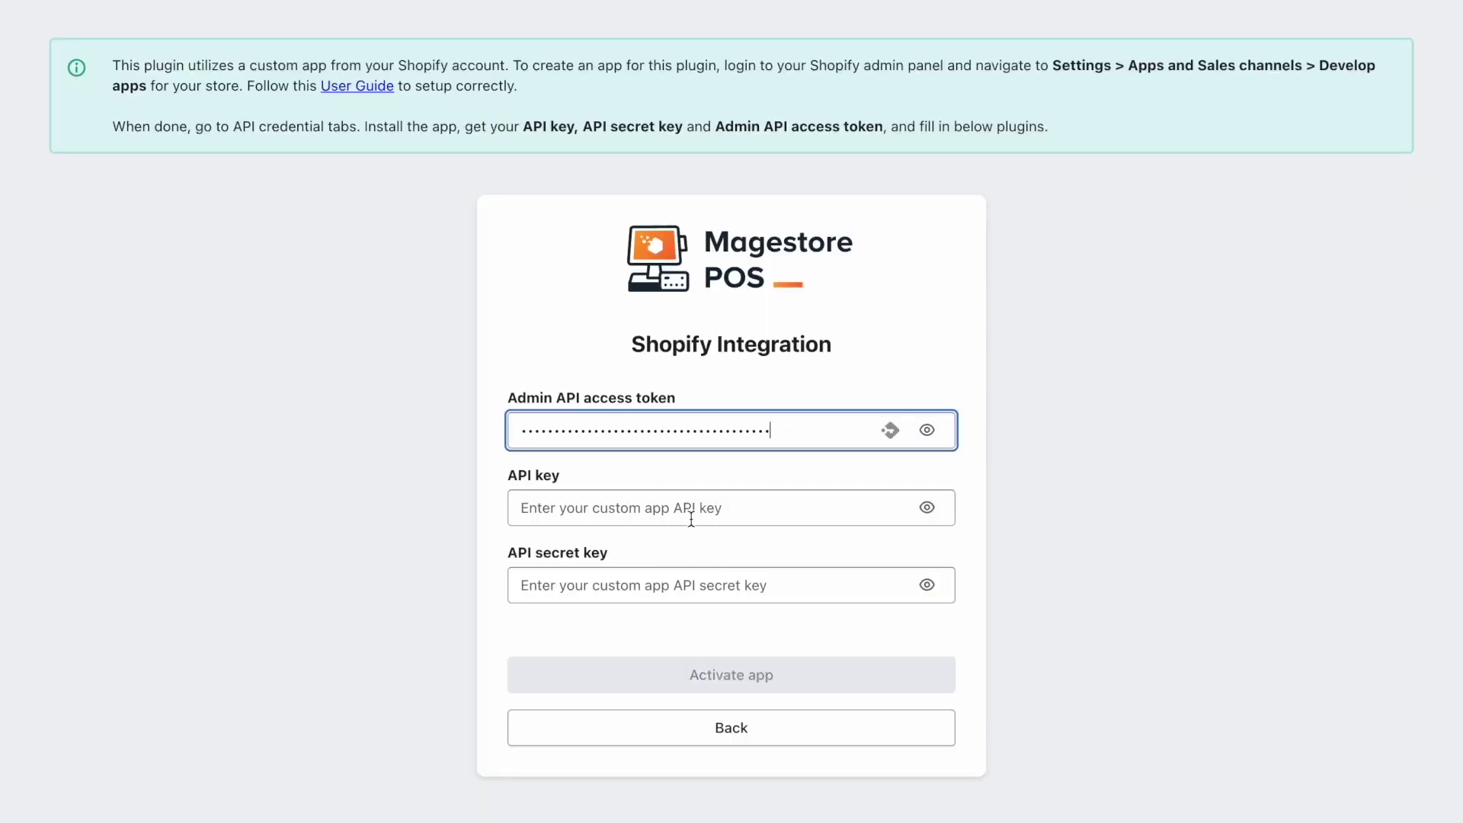
pyautogui.click(690, 509)
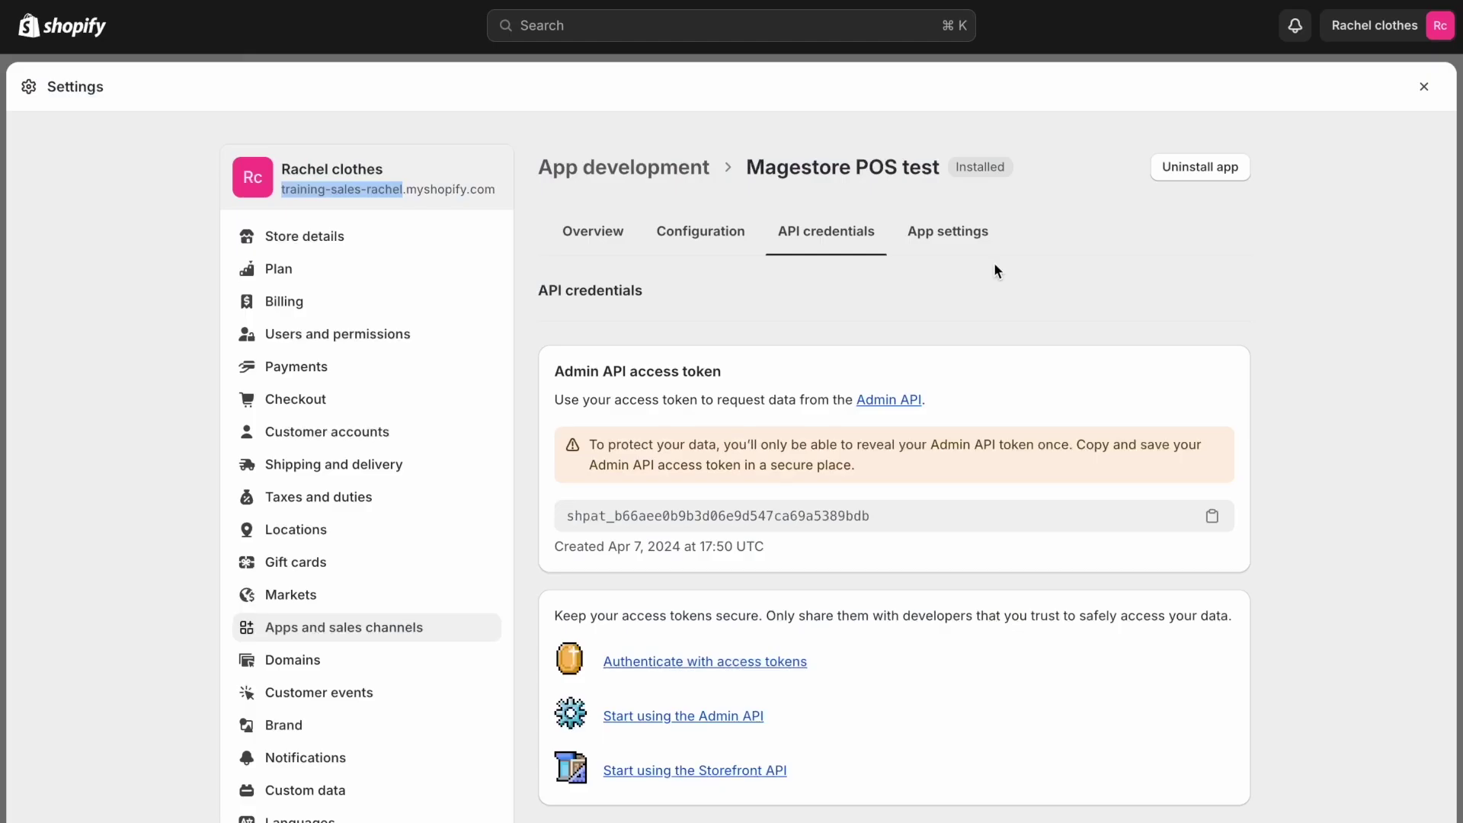
# Copy the app's API key into the integration form, then copy the API secret key
pyautogui.scroll(-5, 905, 602)
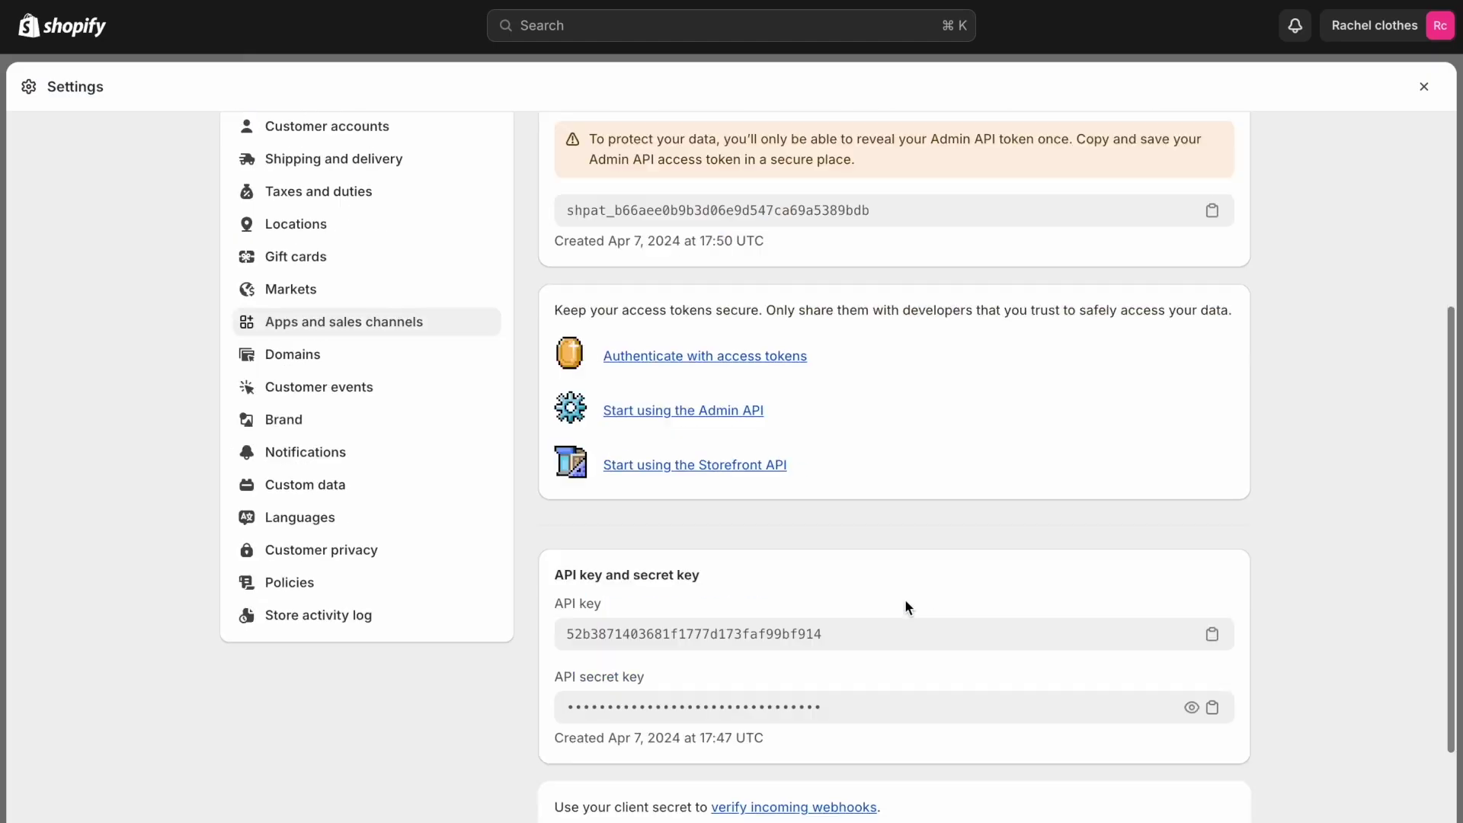
pyautogui.click(1212, 526)
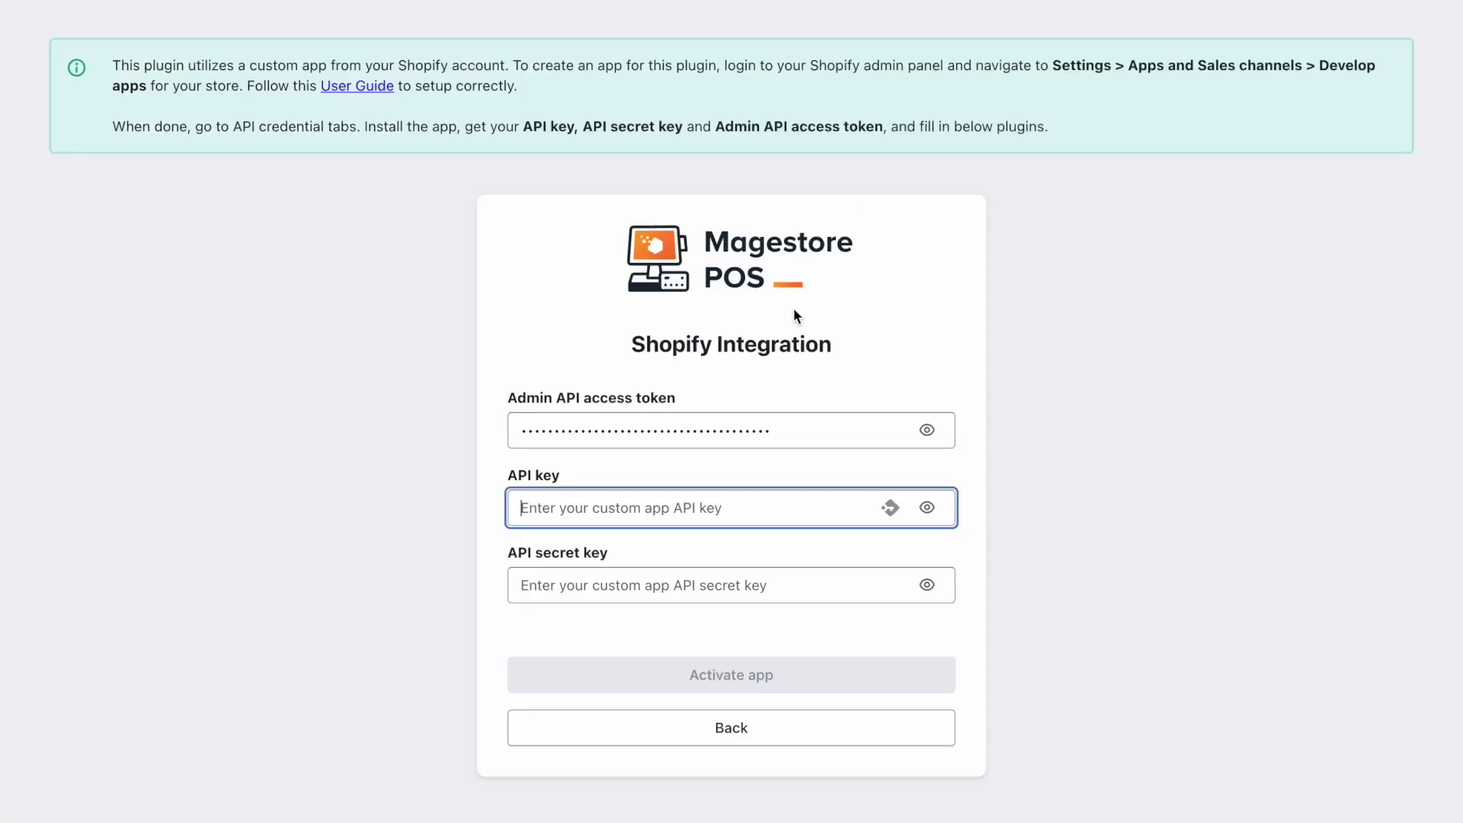
pyautogui.press('super+v')
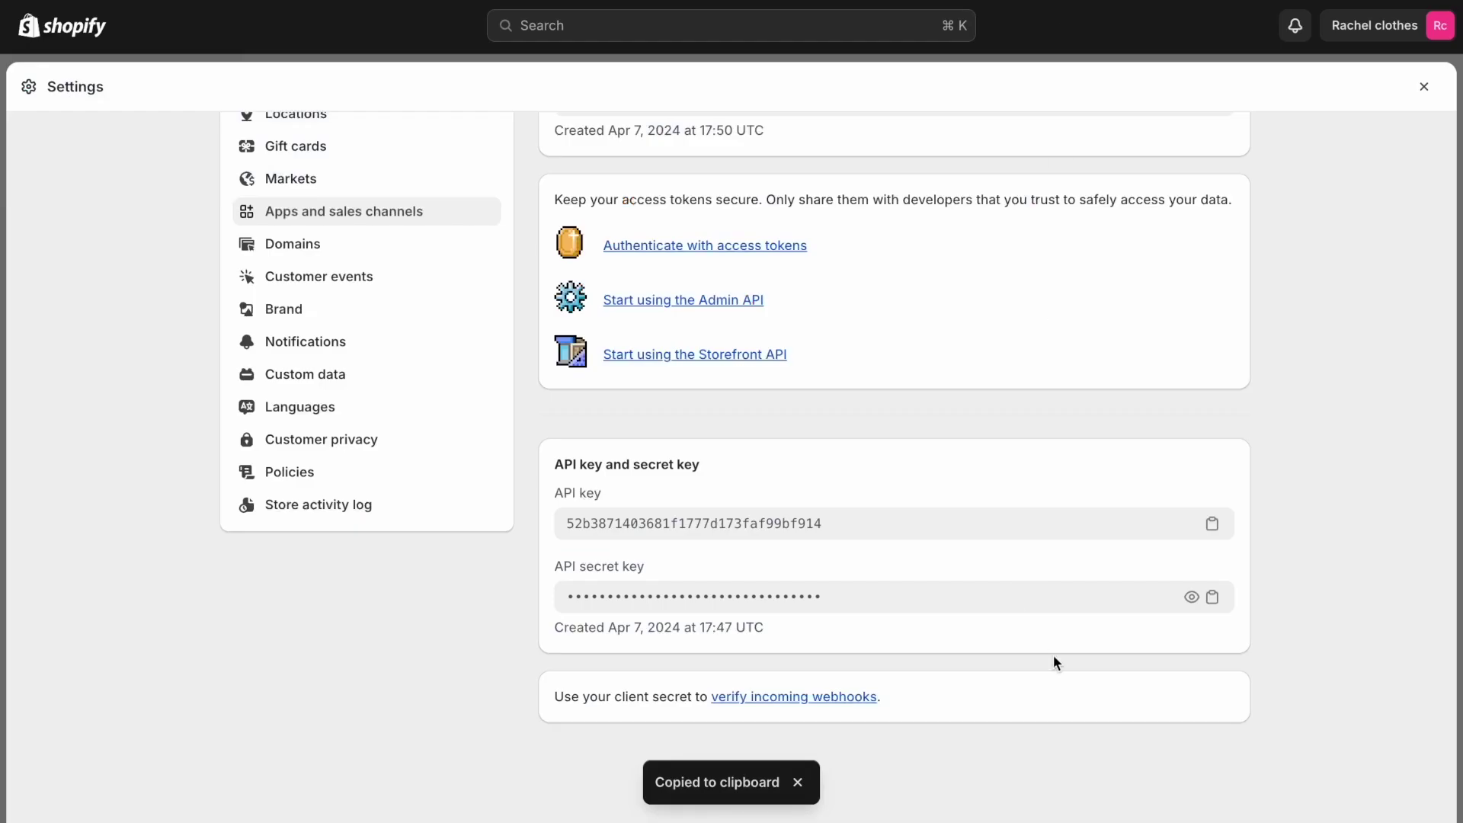
pyautogui.click(1212, 597)
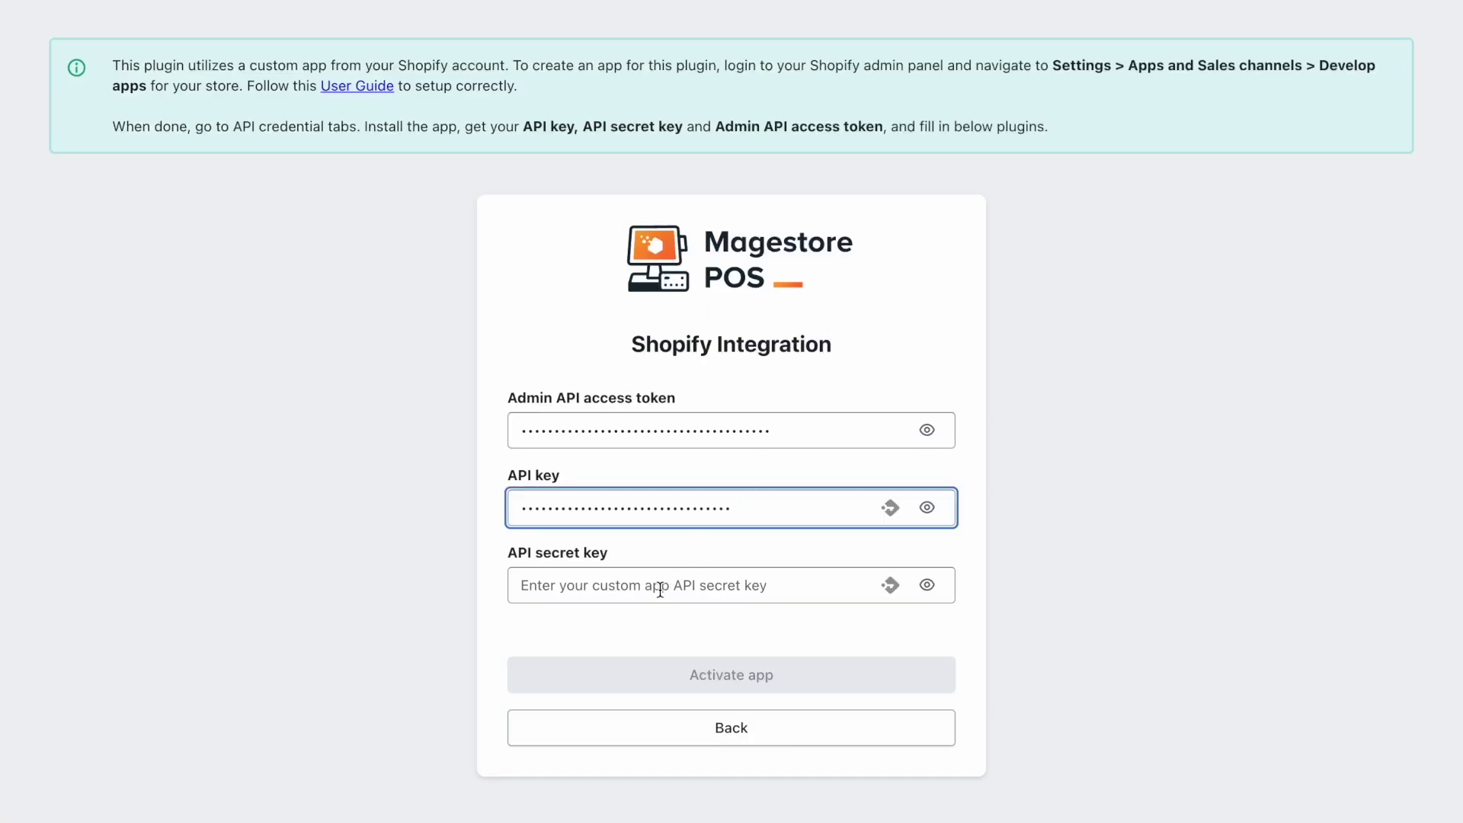
# Paste the API secret key, activate the app, and decline the browser password prompt
pyautogui.click(660, 591)
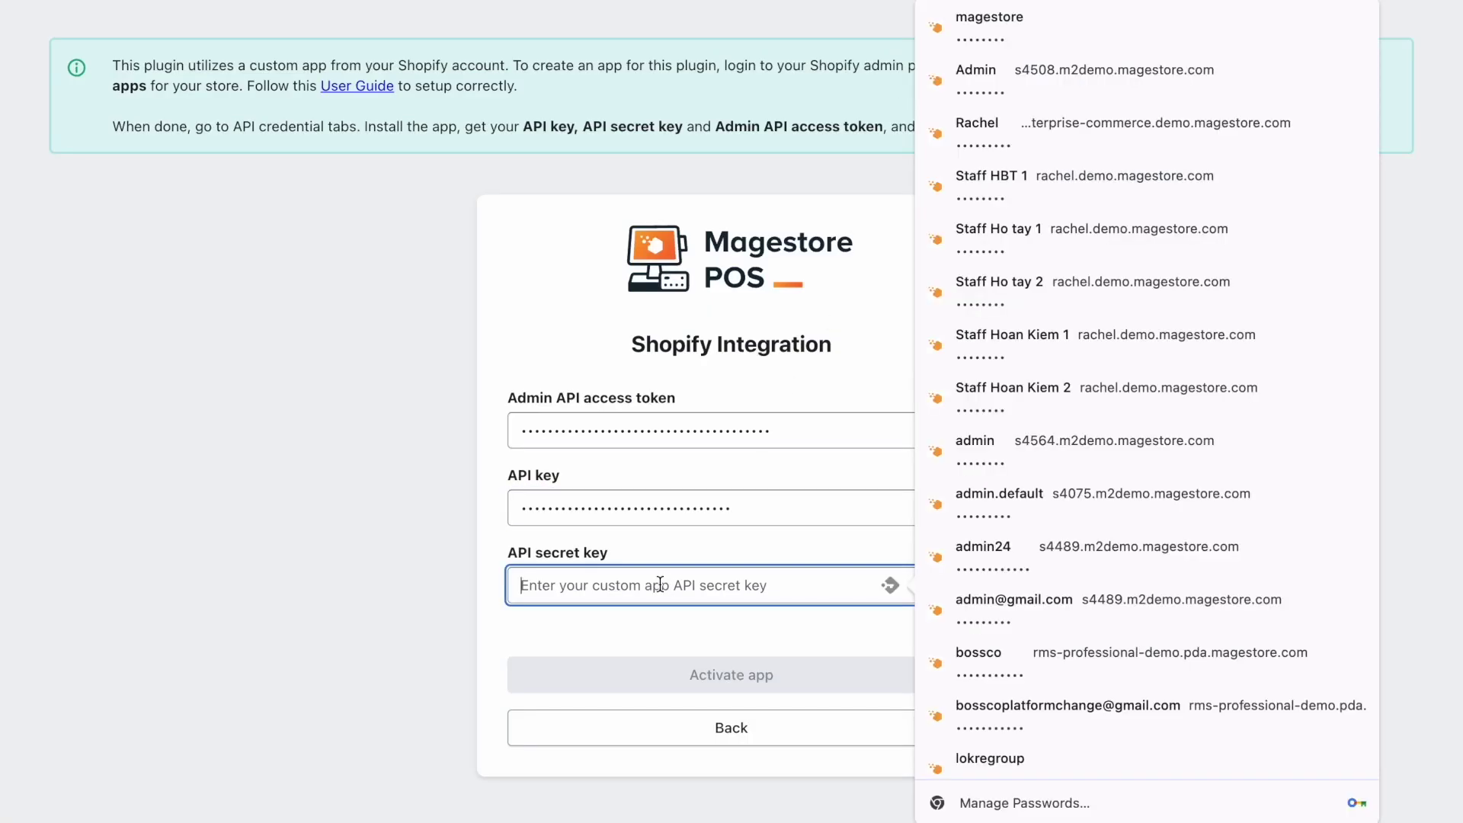
pyautogui.hotkey('ctrl', 'v')
pyautogui.click(771, 684)
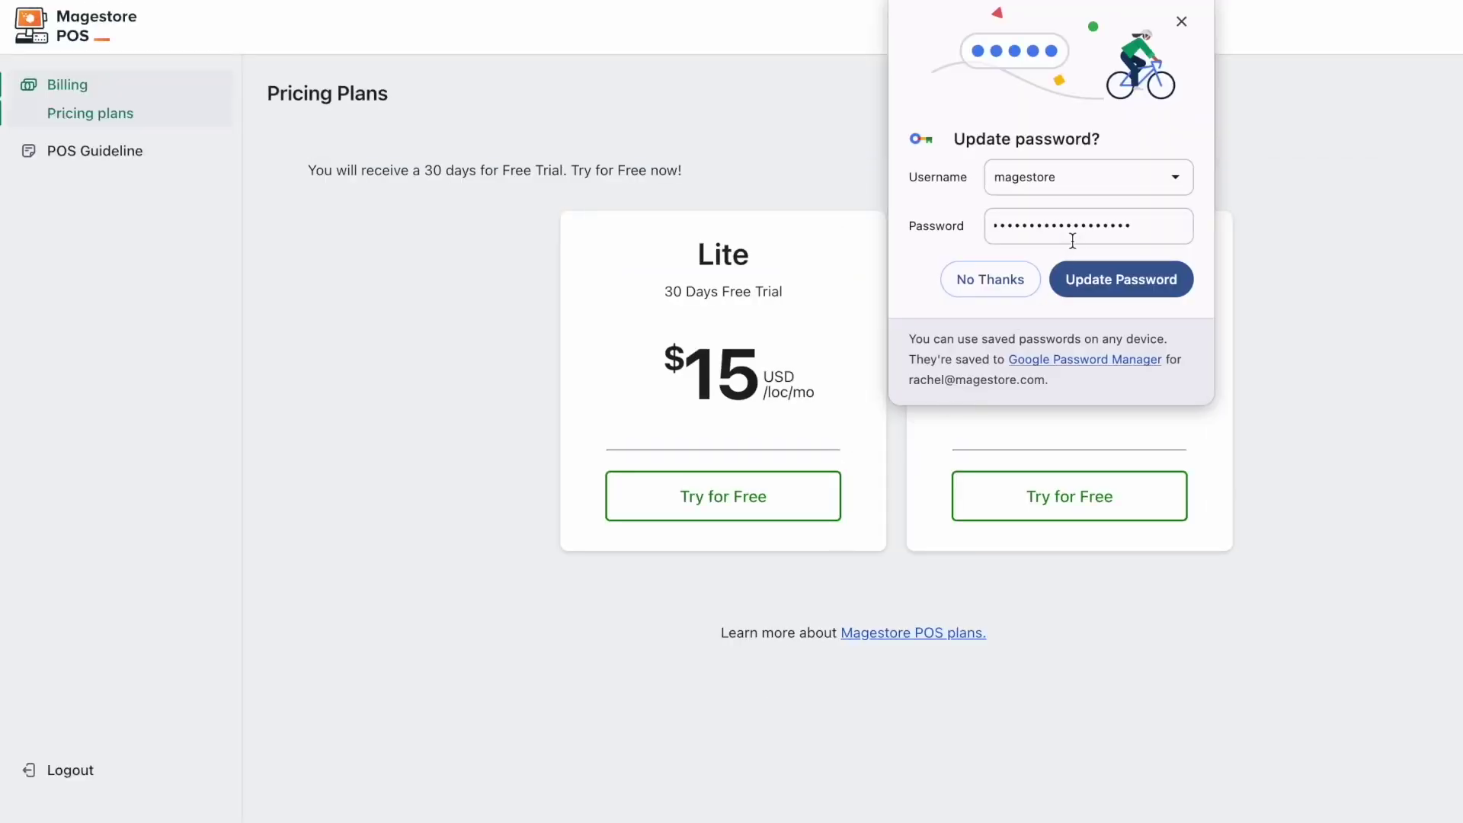
pyautogui.click(975, 280)
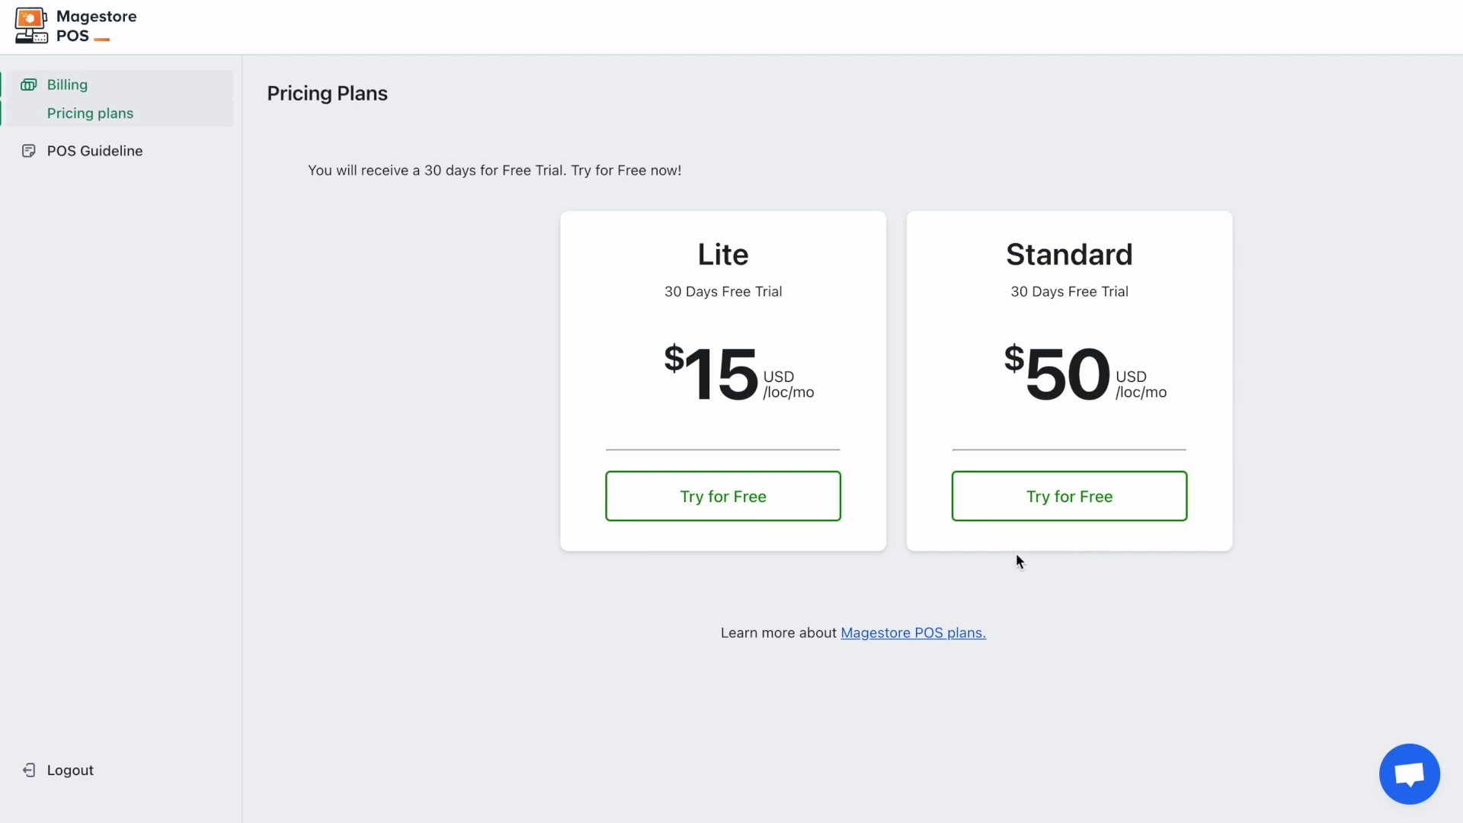
pyautogui.click(1040, 503)
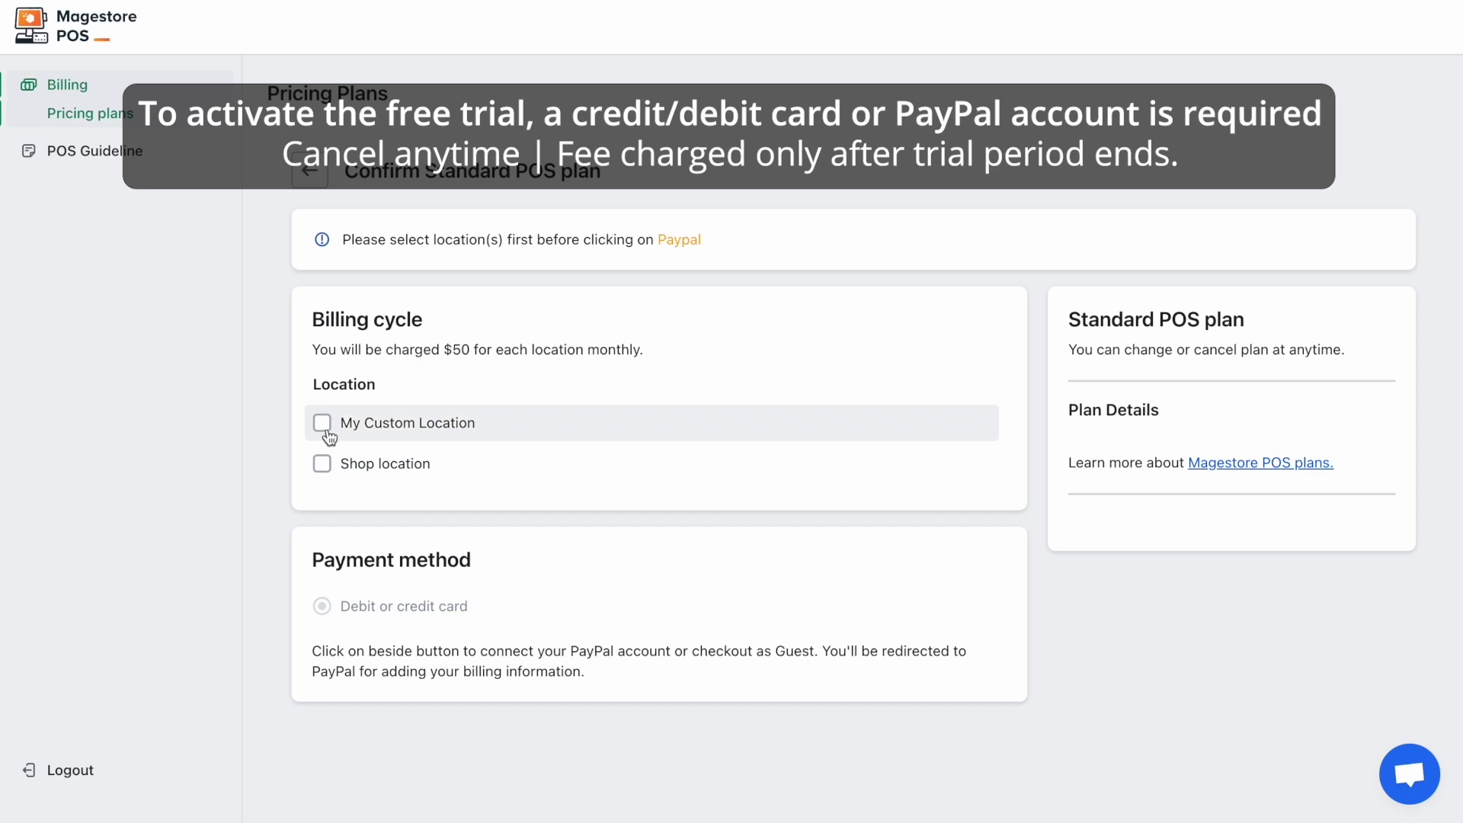
pyautogui.click(322, 424)
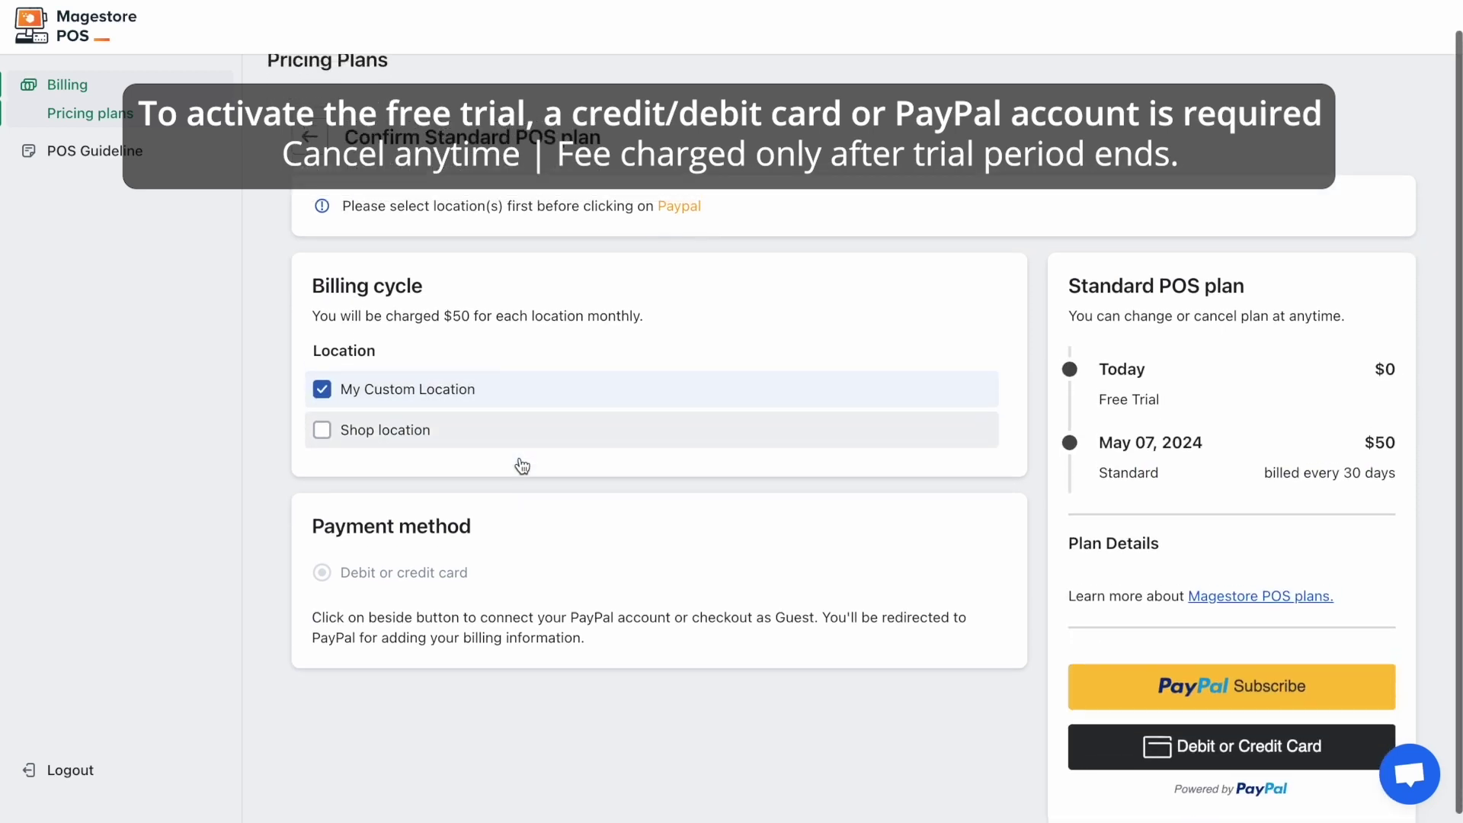
pyautogui.scroll(-1, 522, 466)
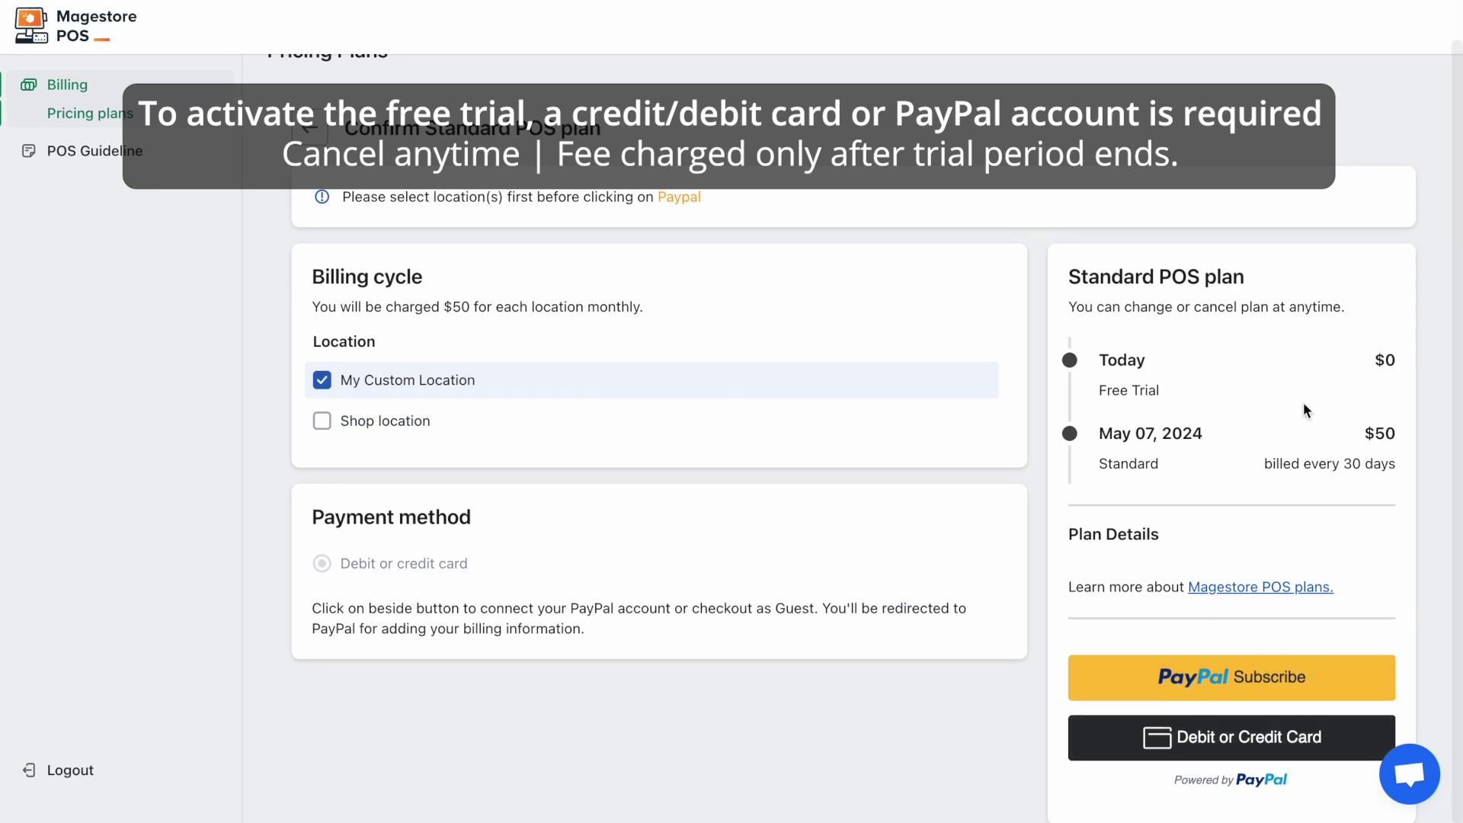
pyautogui.click(323, 423)
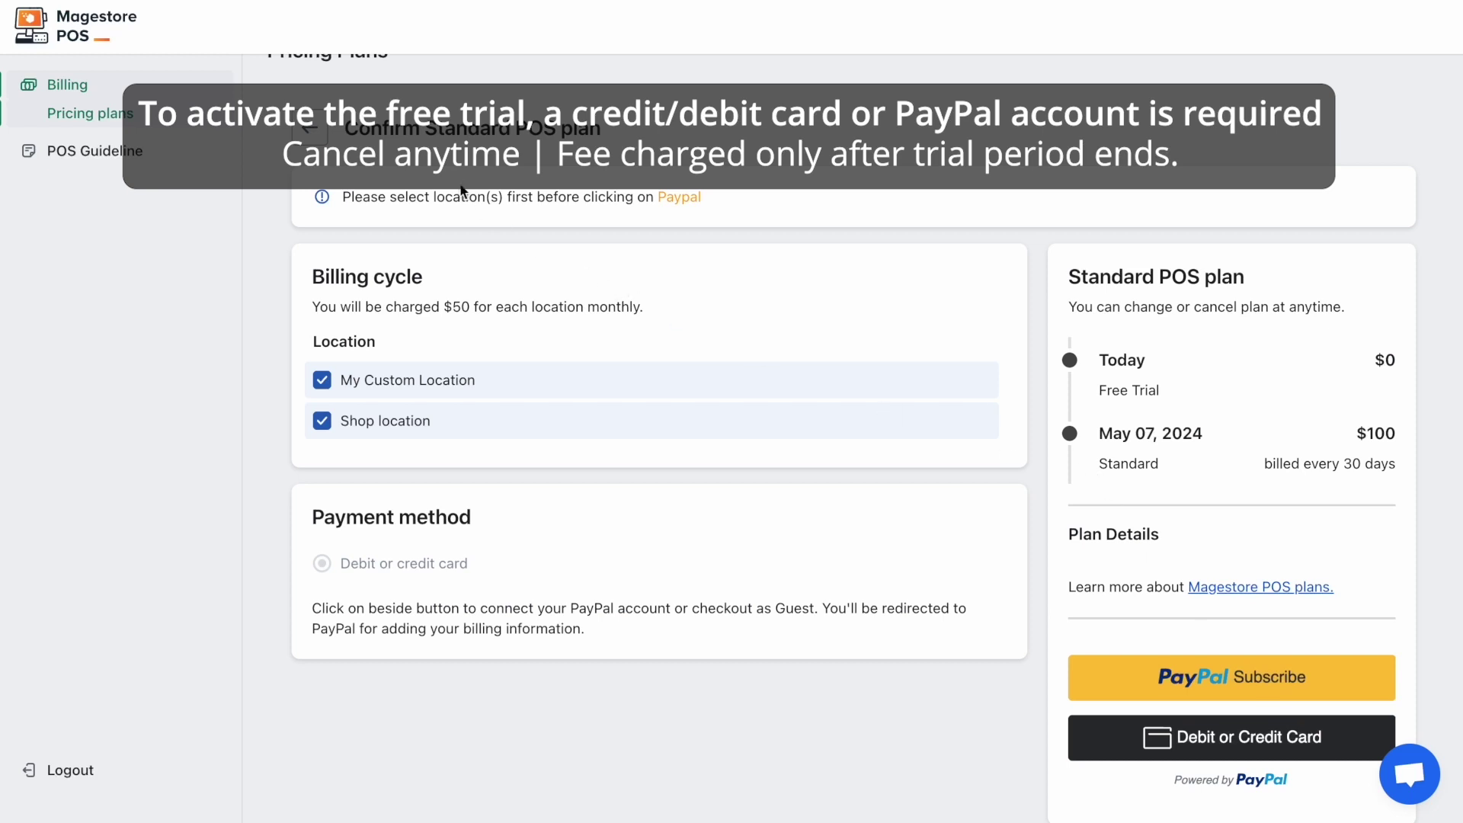
pyautogui.scroll(1, 526, 207)
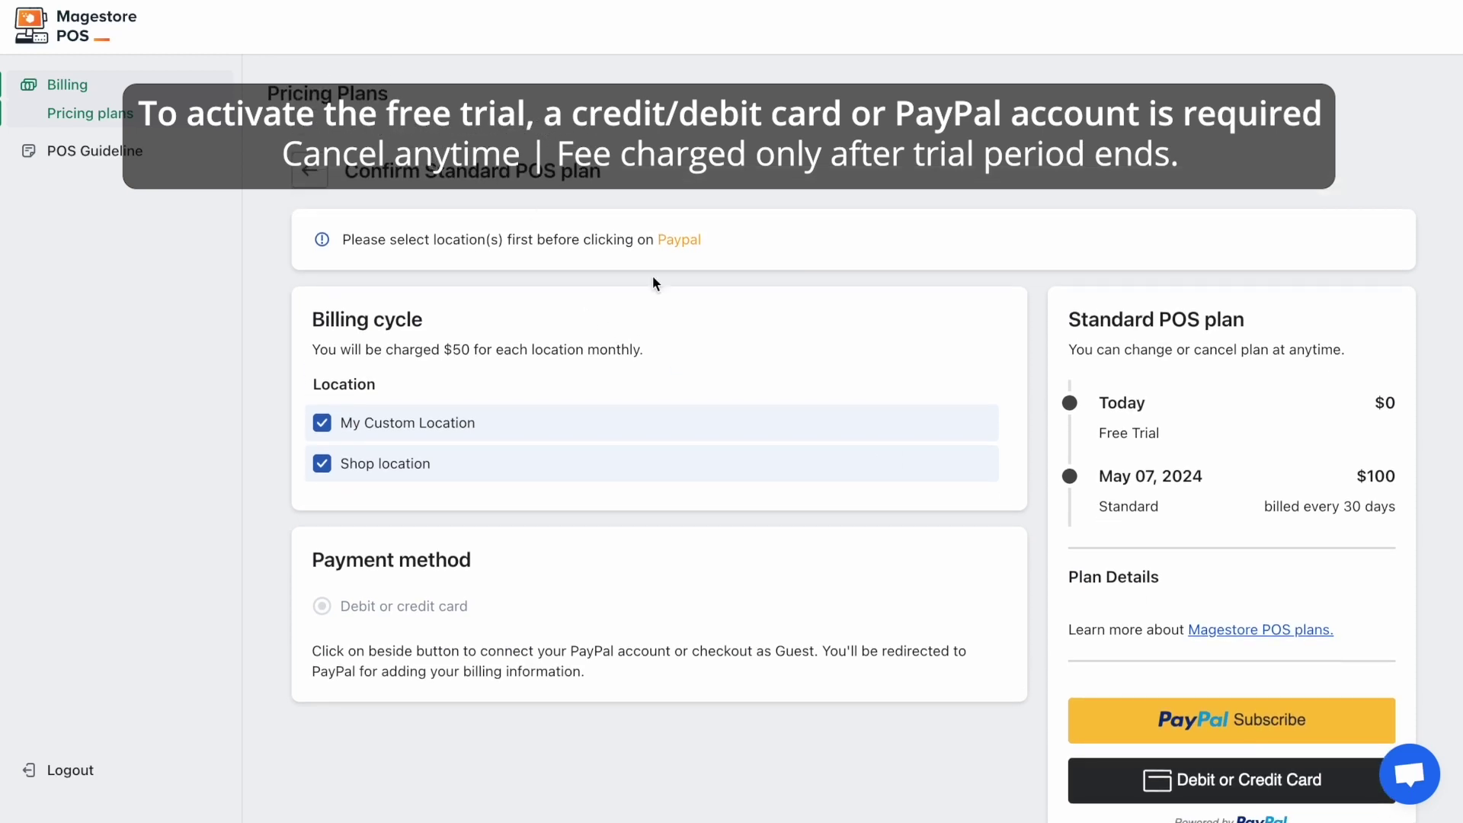
pyautogui.scroll(-1, 797, 388)
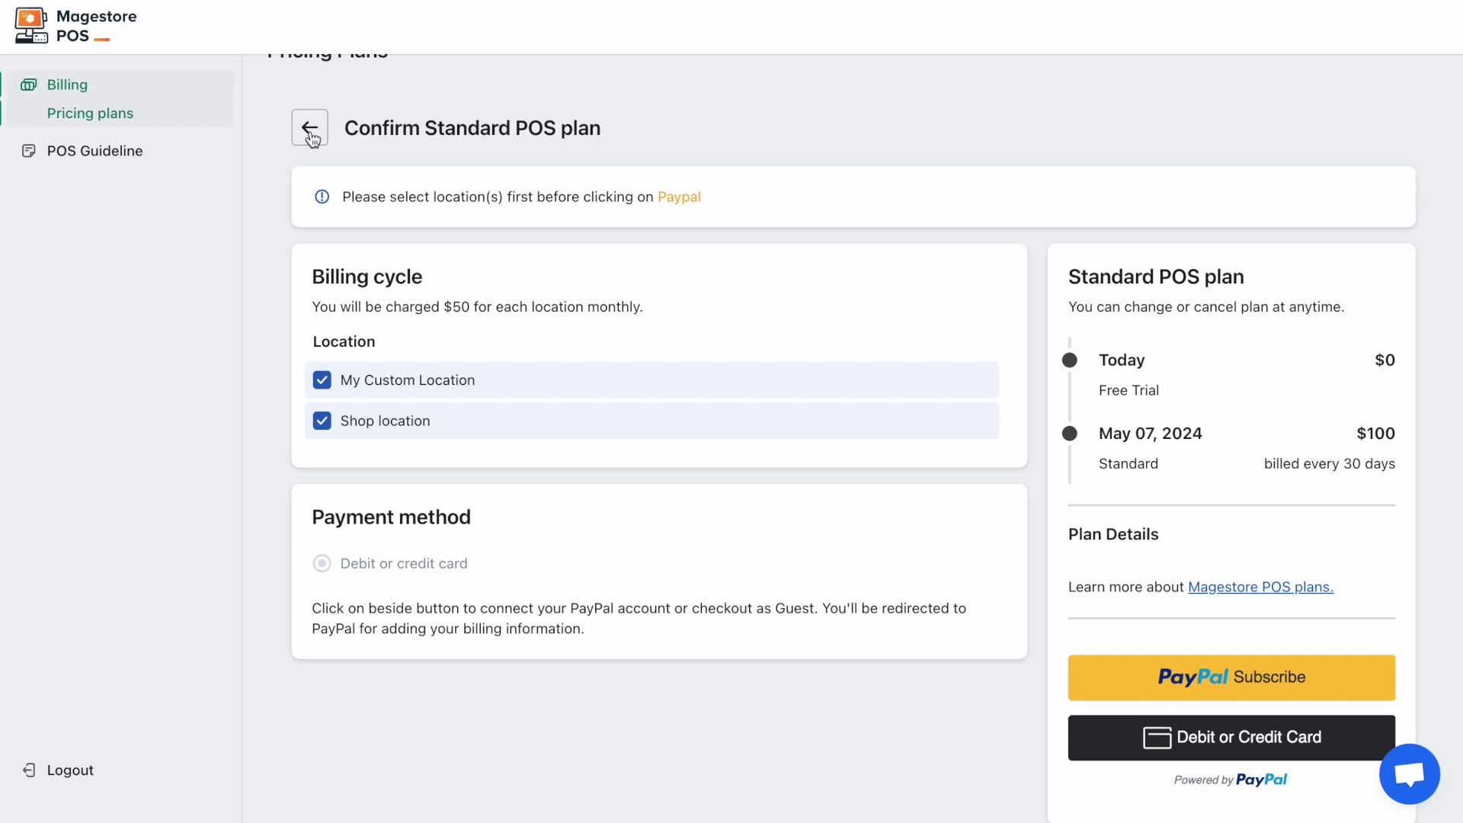
pyautogui.click(311, 134)
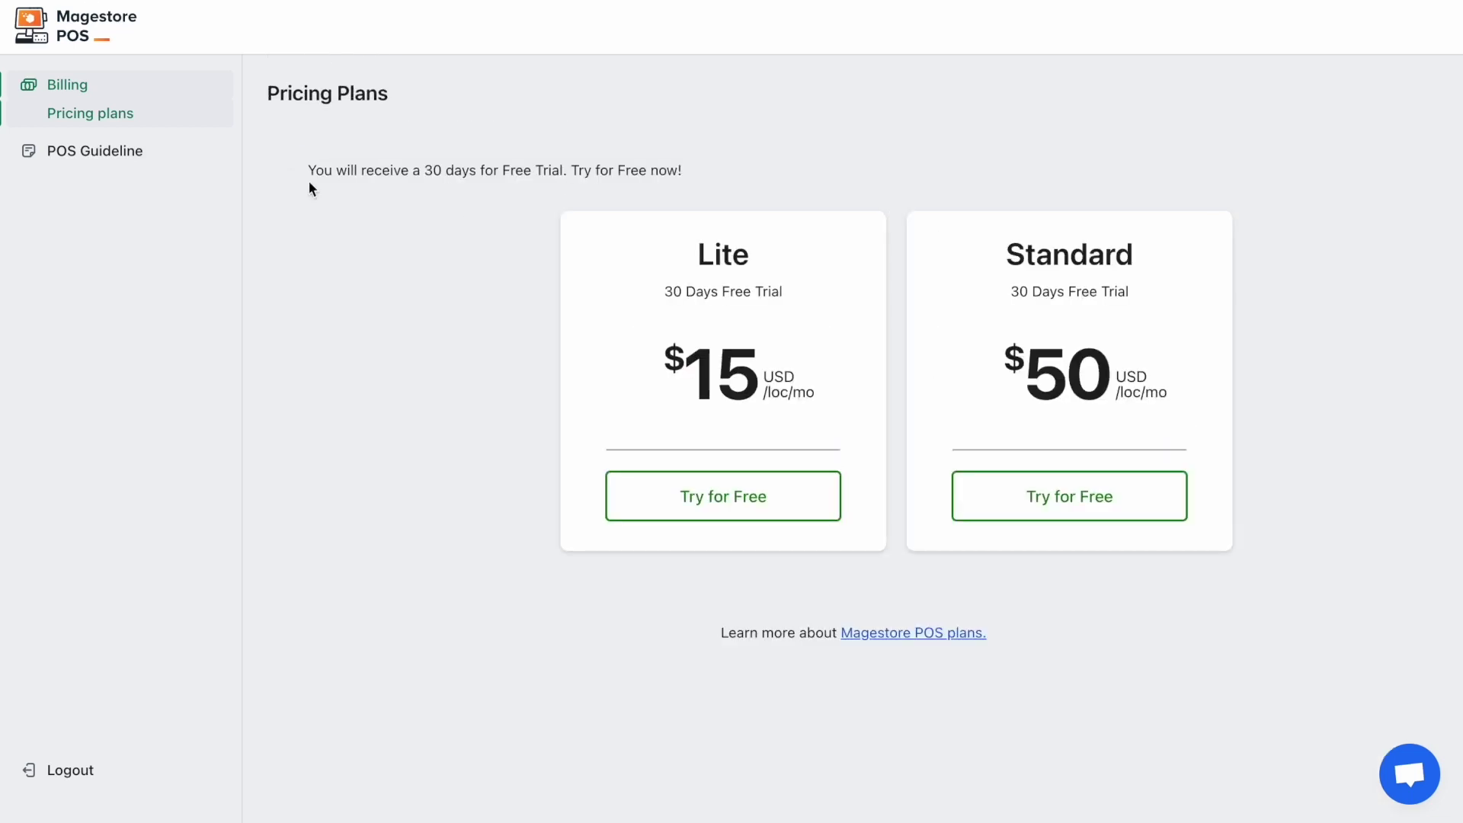
# Open POS Guideline and review the Settings, Manage POS, Roles and Staff setup sections
pyautogui.click(161, 160)
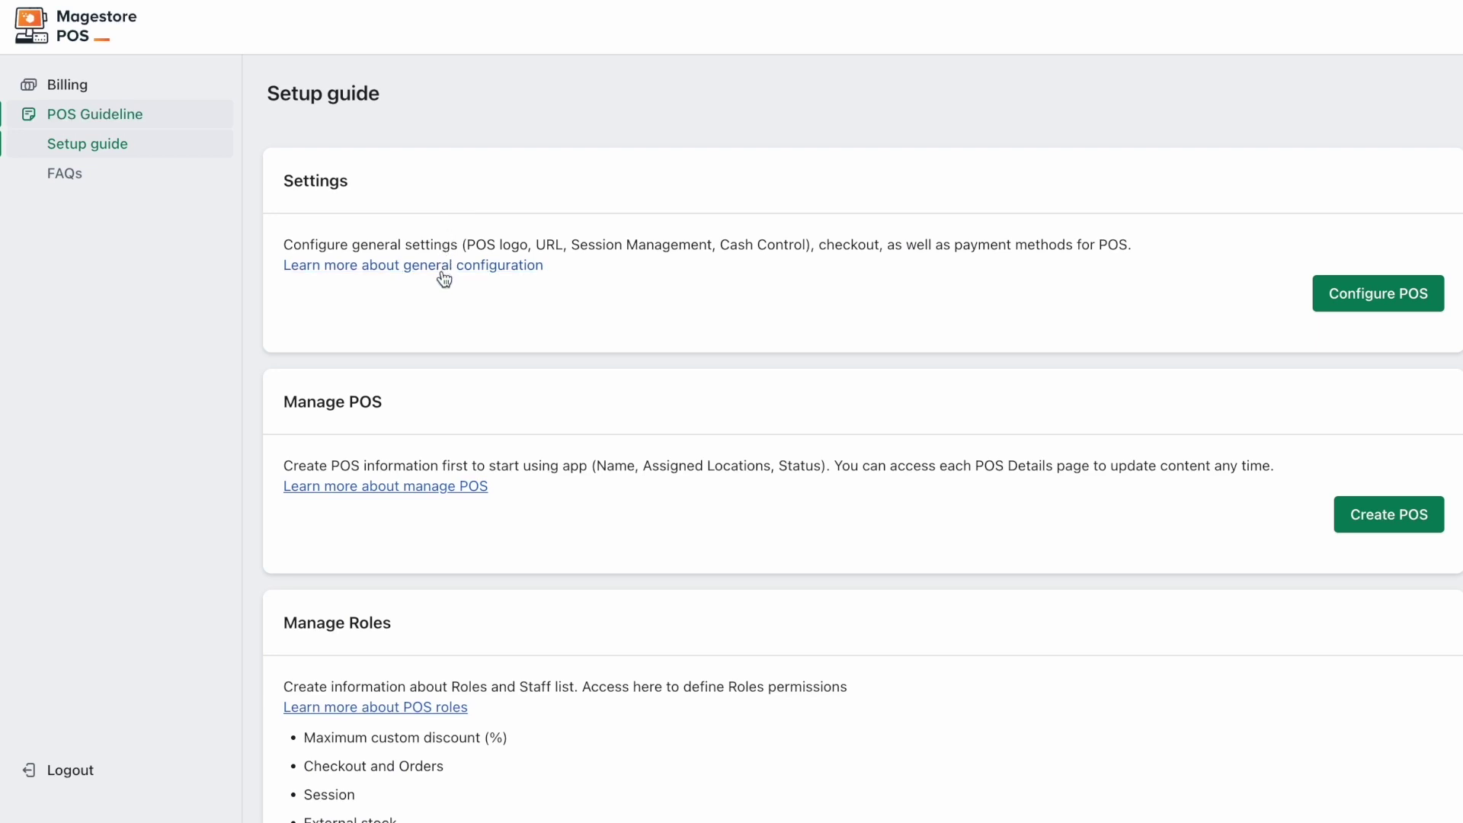
pyautogui.scroll(-3, 439, 290)
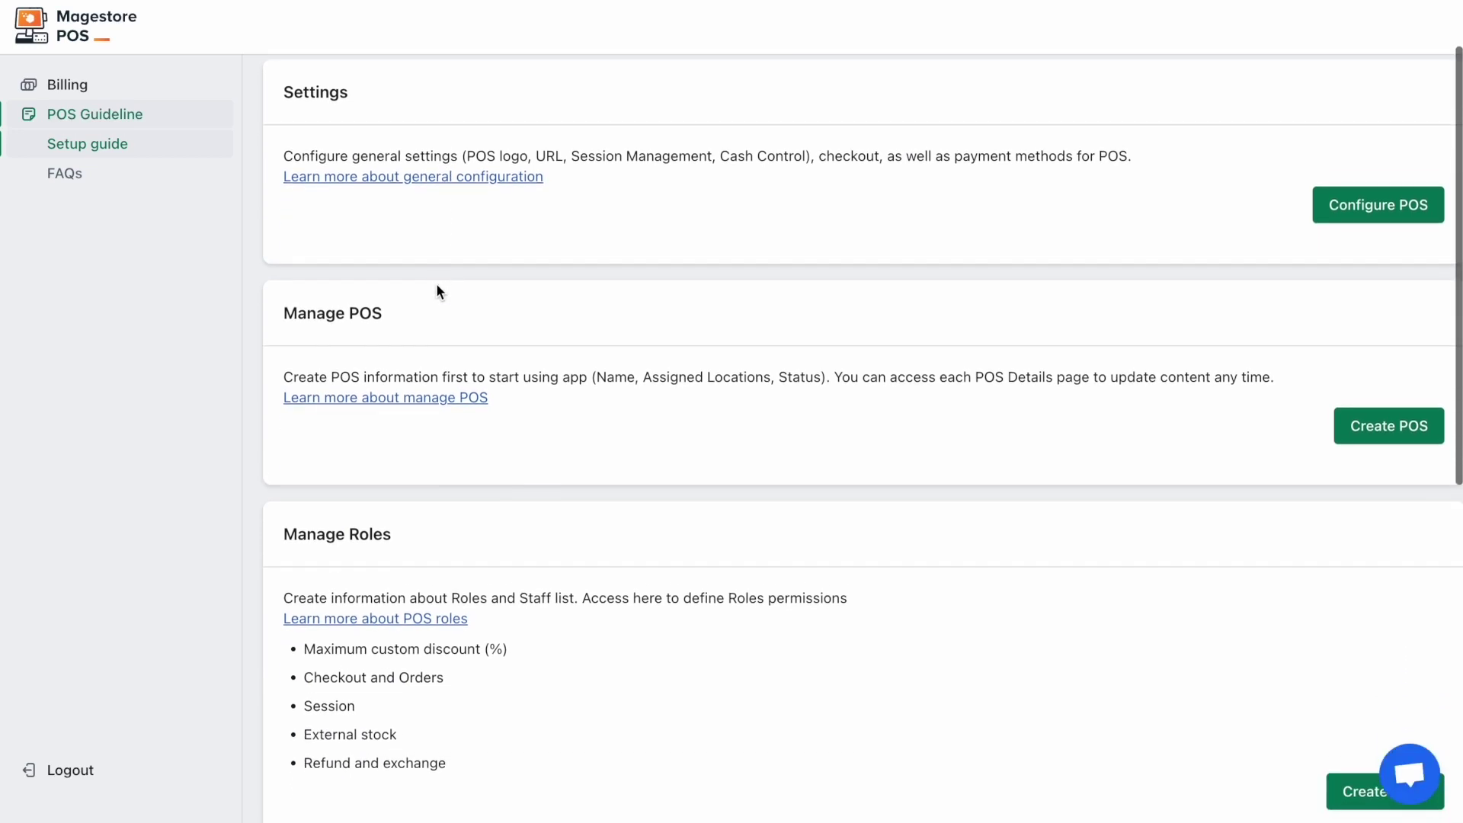
pyautogui.scroll(-8, 438, 291)
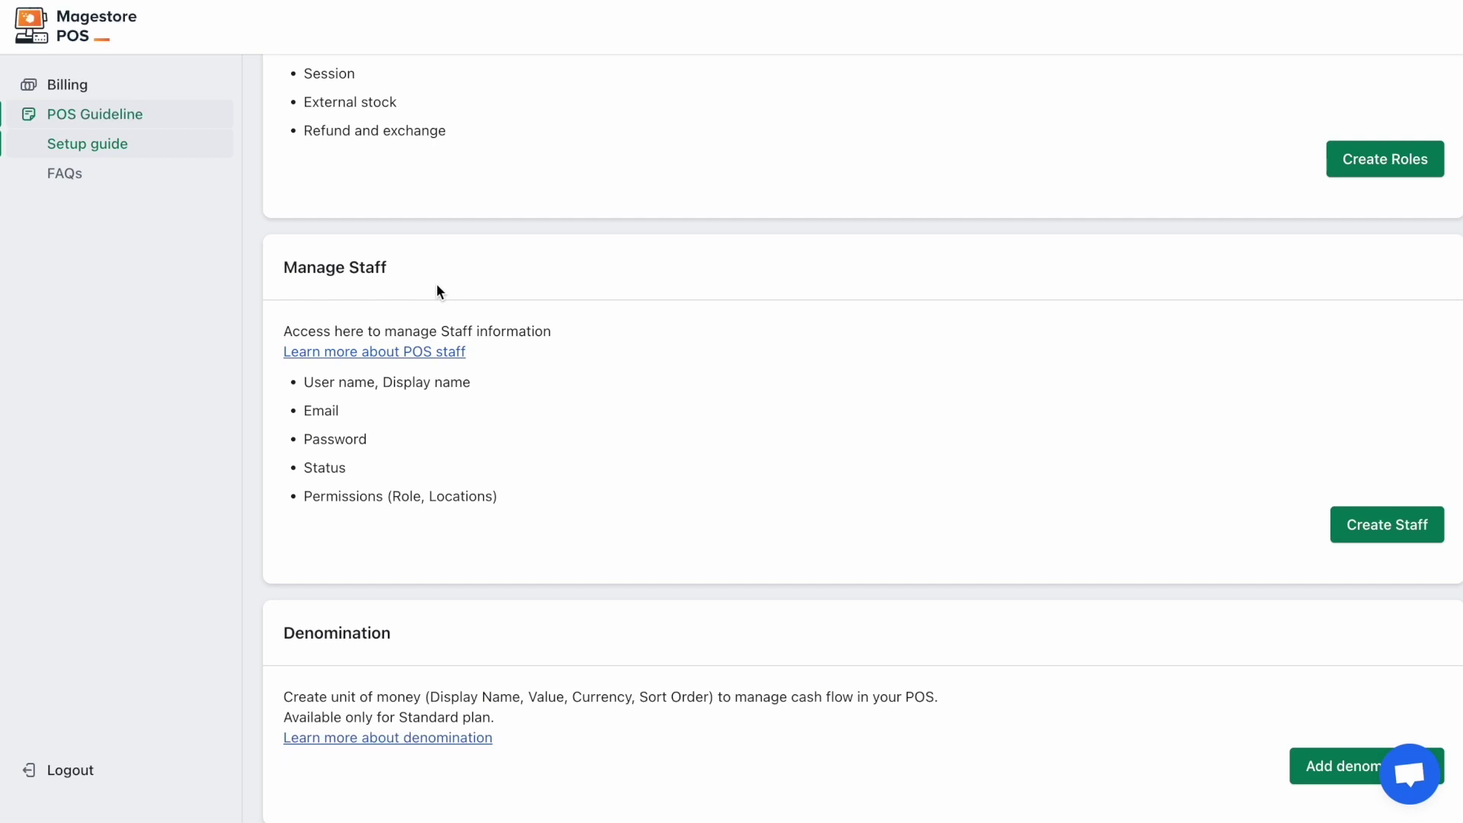
pyautogui.scroll(5, 437, 291)
pyautogui.scroll(5, 437, 288)
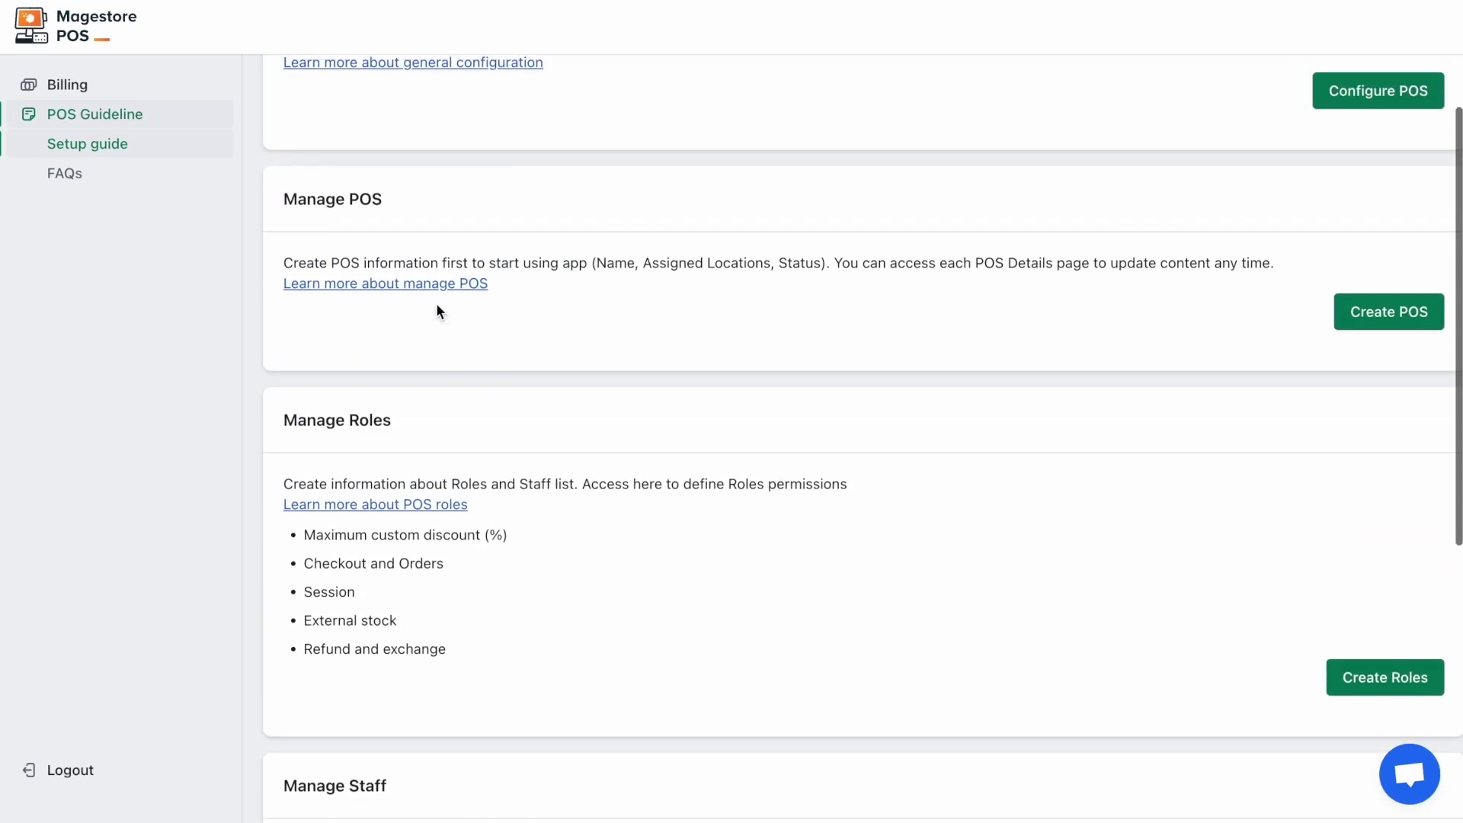